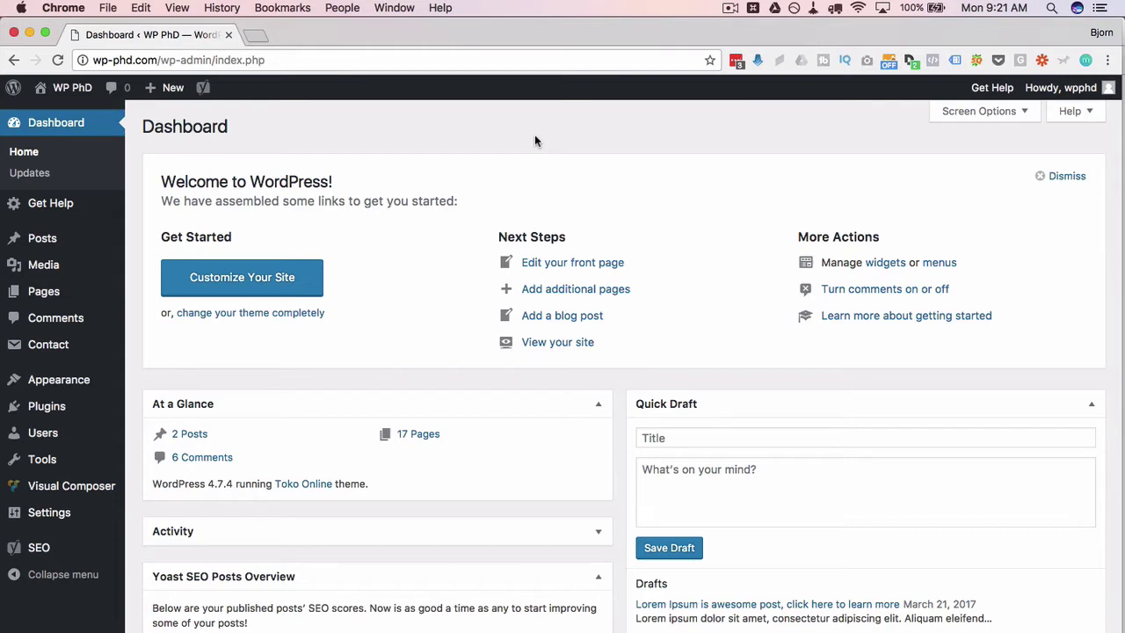
Add a new page titled 'VC Templates' and publish it at the vc-templates permalink.
mouse_move(48, 291)
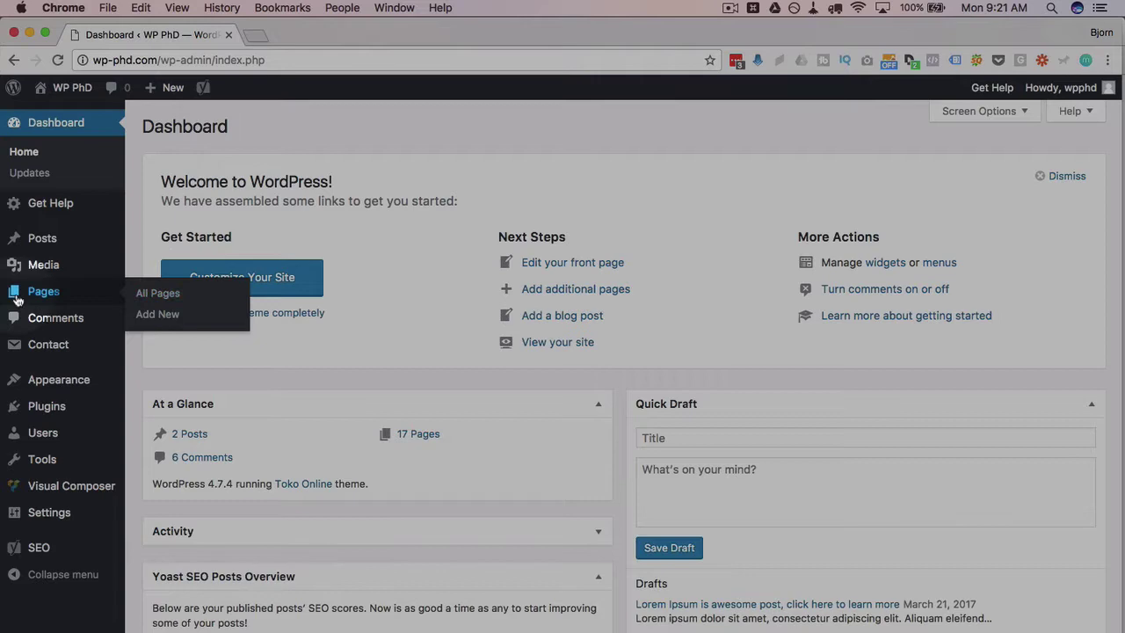
click(158, 316)
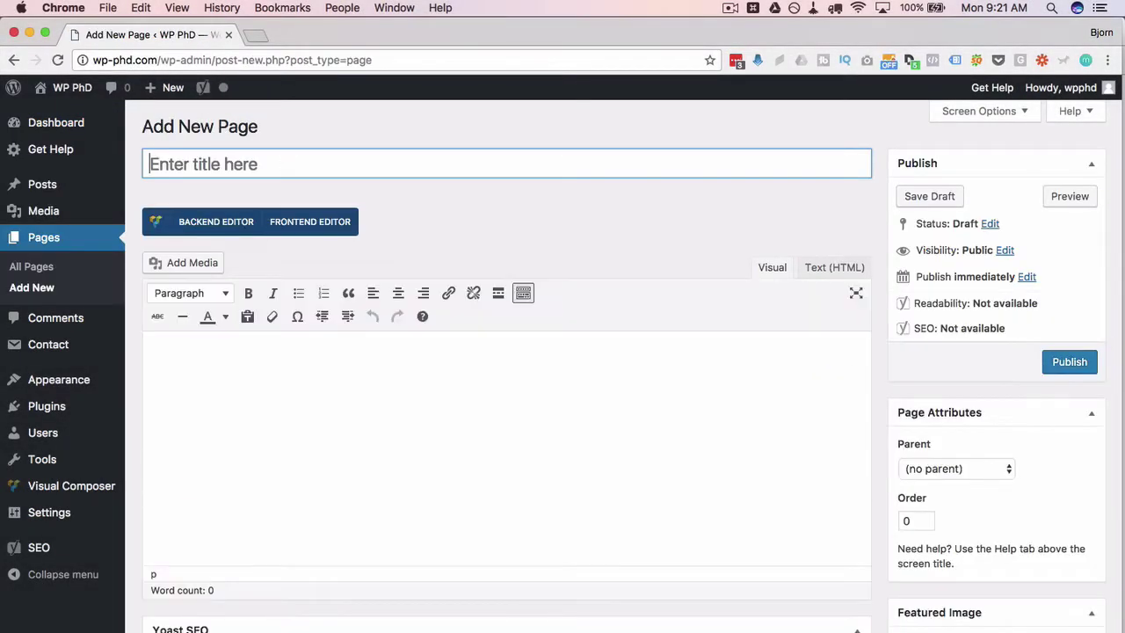
text(Templates)
key(super+a)
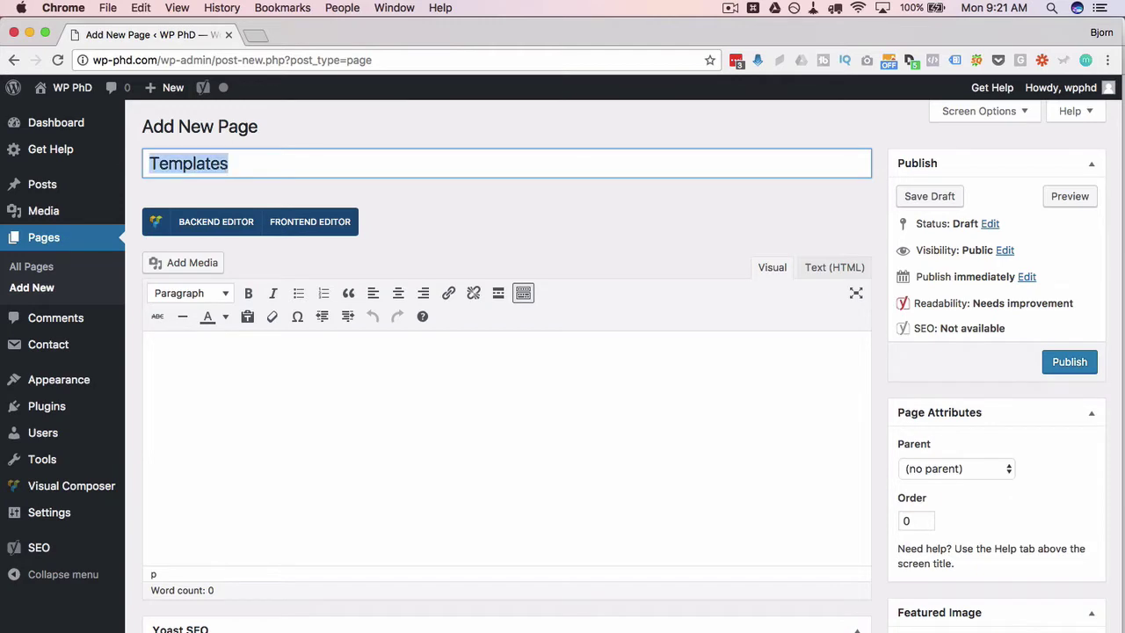
key(Left)
text(VC)
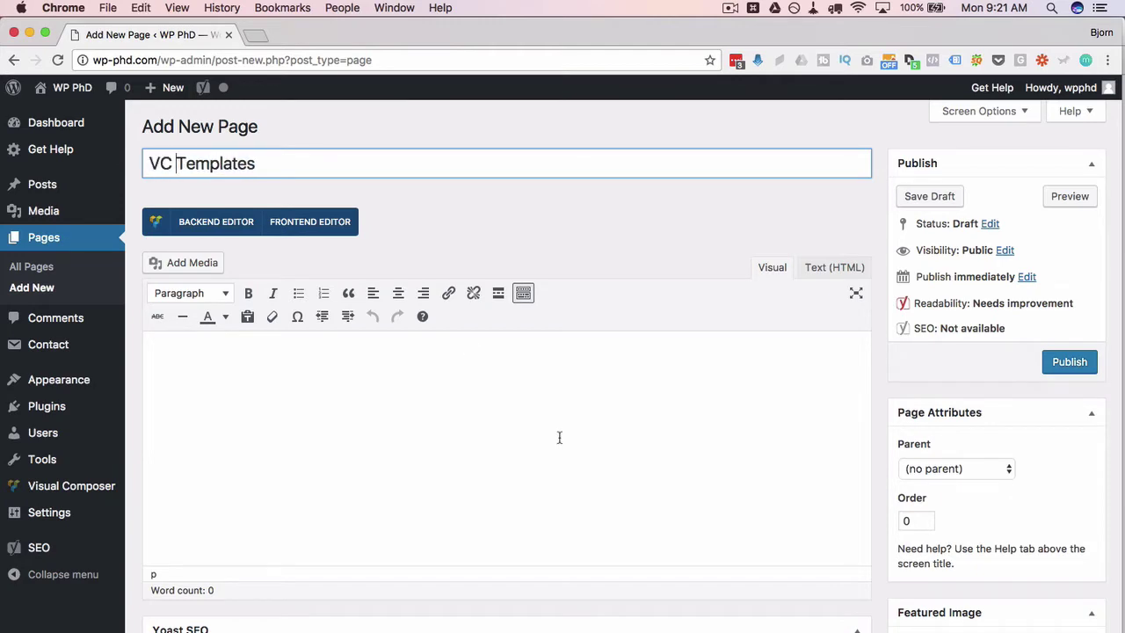
key(Tab)
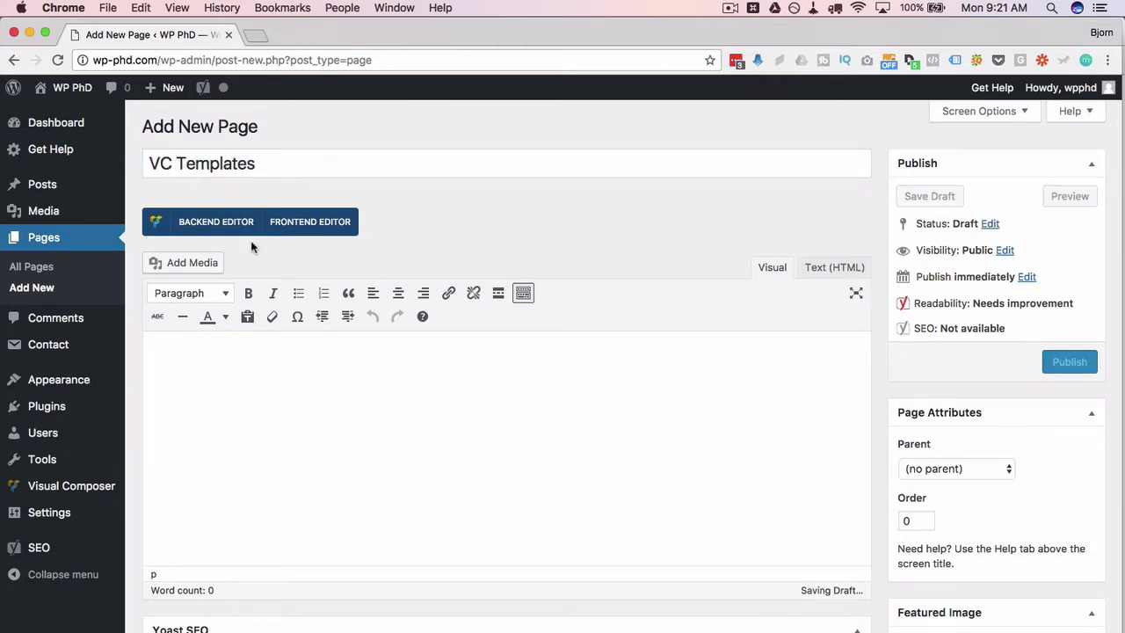
click(320, 239)
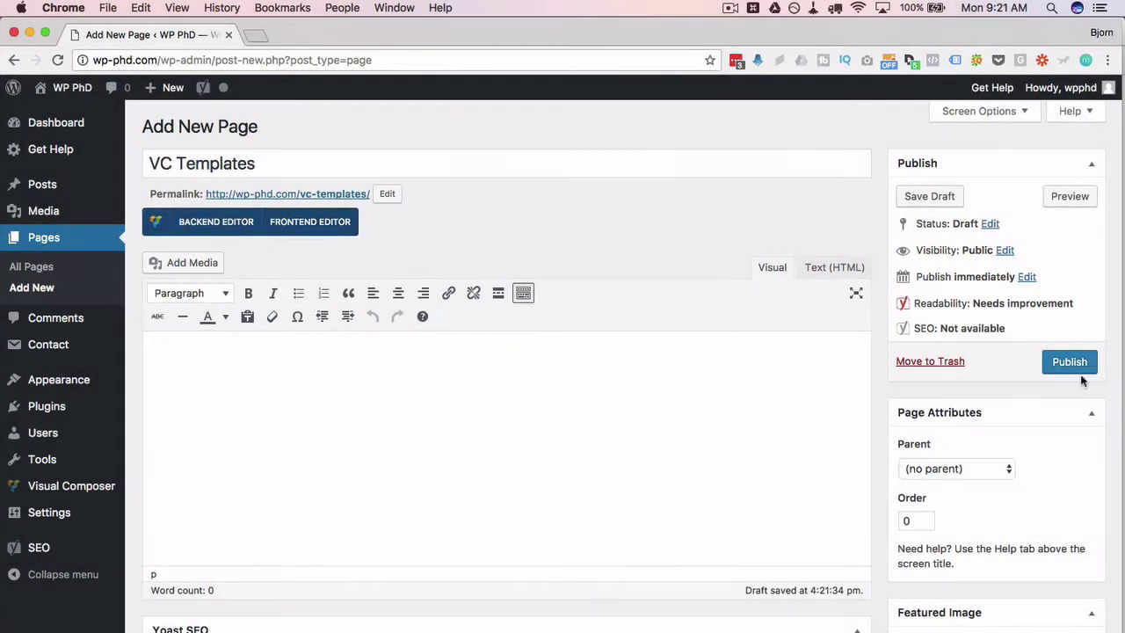
click(1070, 364)
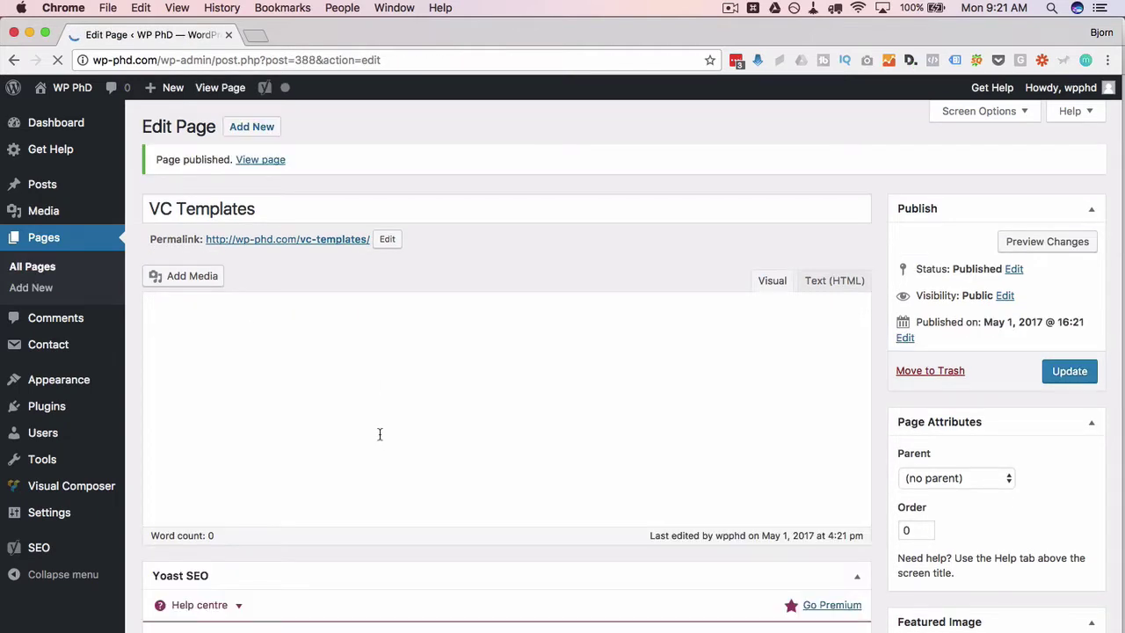
In the Frontend Editor, save the page's current layout as template 'My Awesome Template'.
click(295, 268)
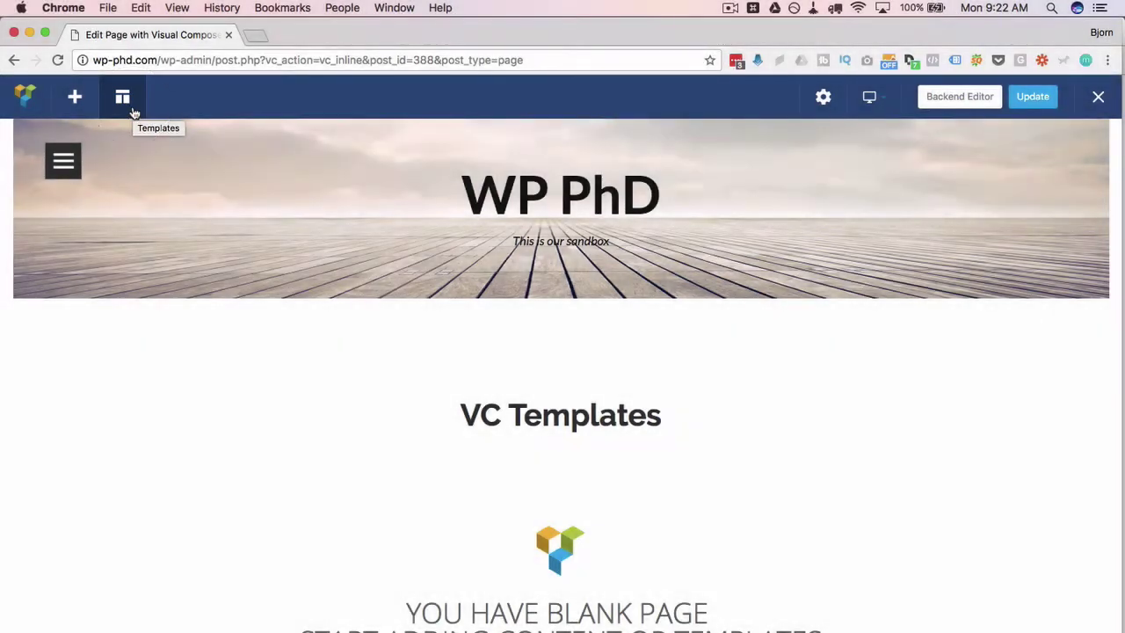
click(129, 105)
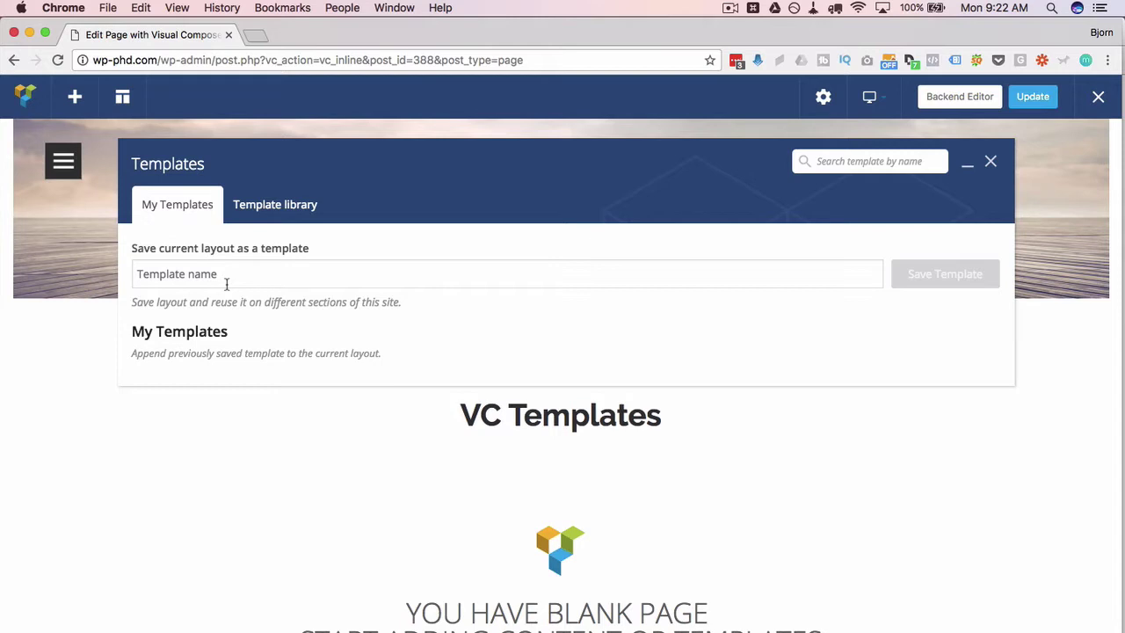
click(226, 283)
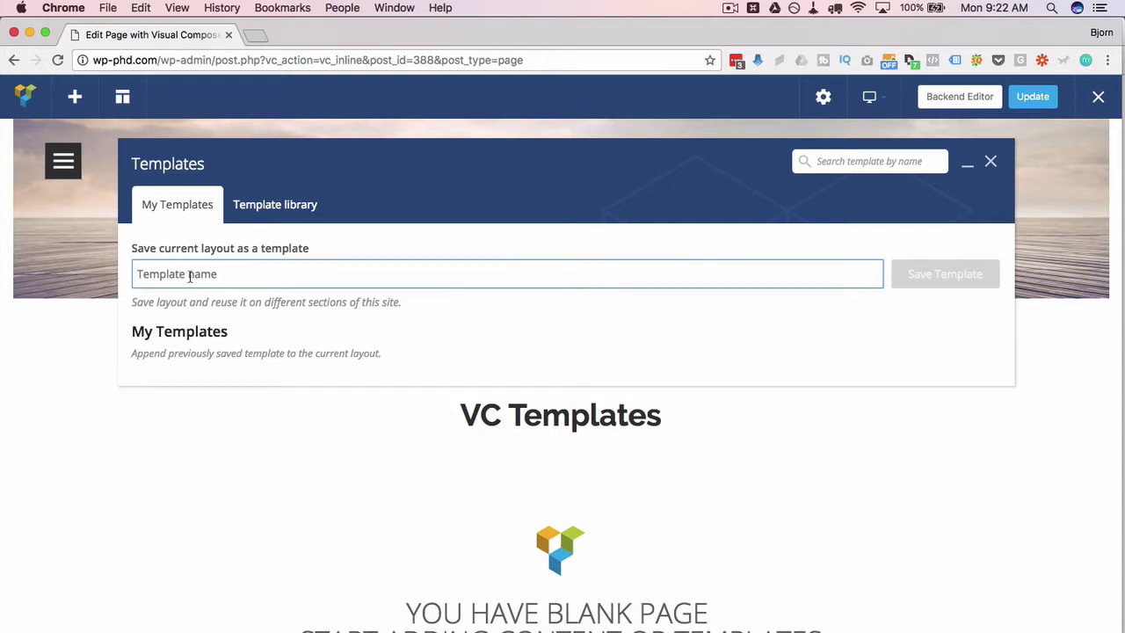
text(My Awesome Template)
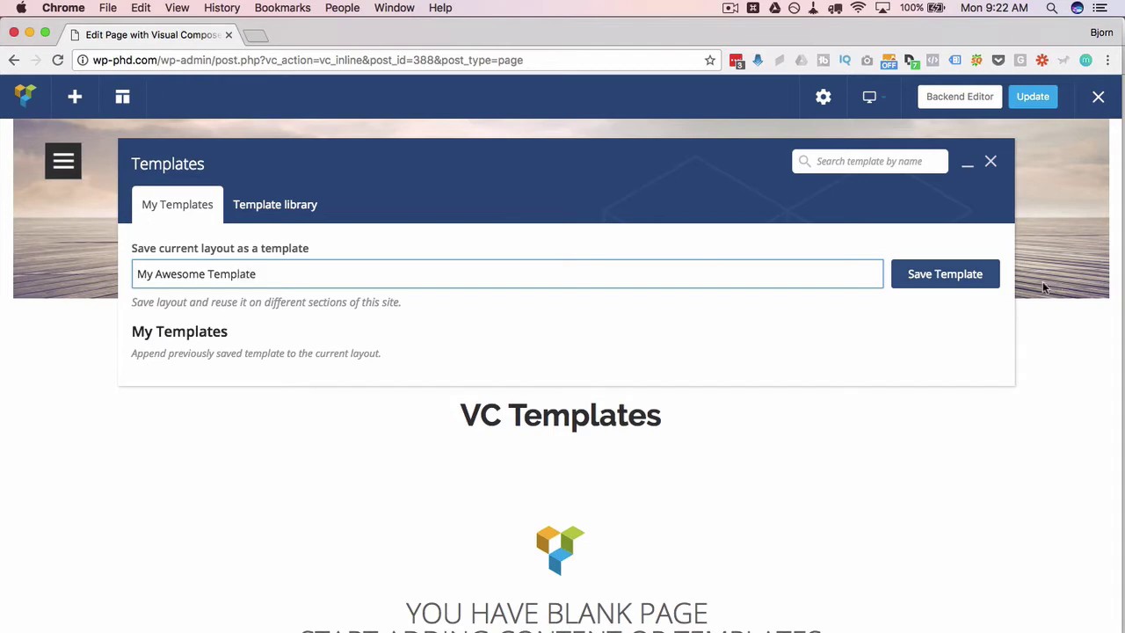
click(954, 290)
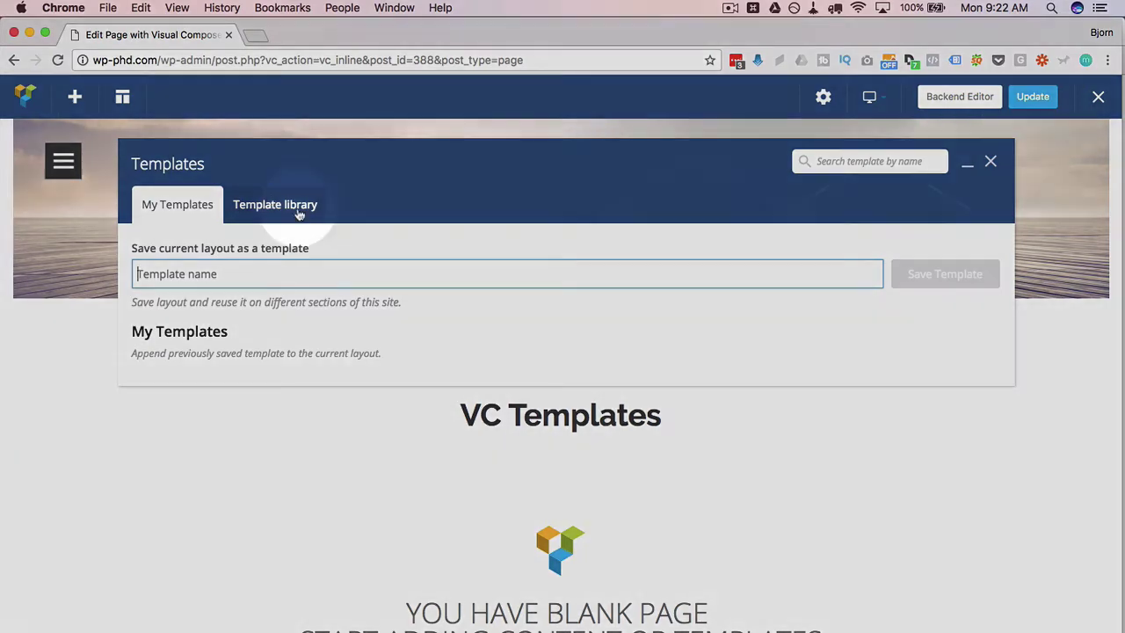
Load the online Template library and scroll the grid down to the Fashion Collection Teaser template.
click(257, 204)
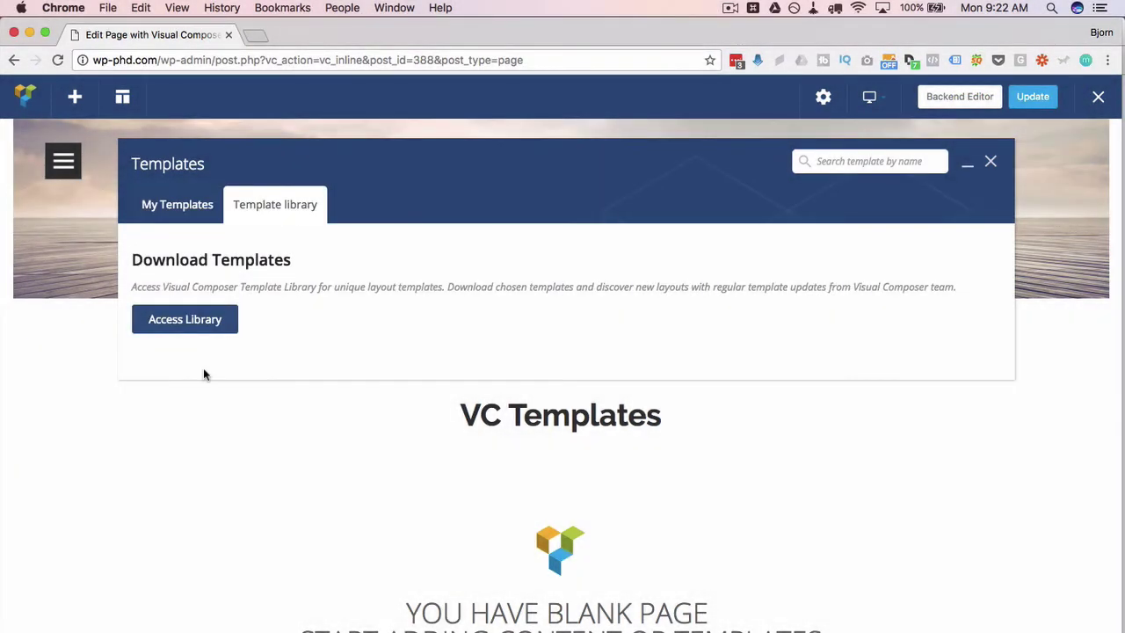
click(179, 325)
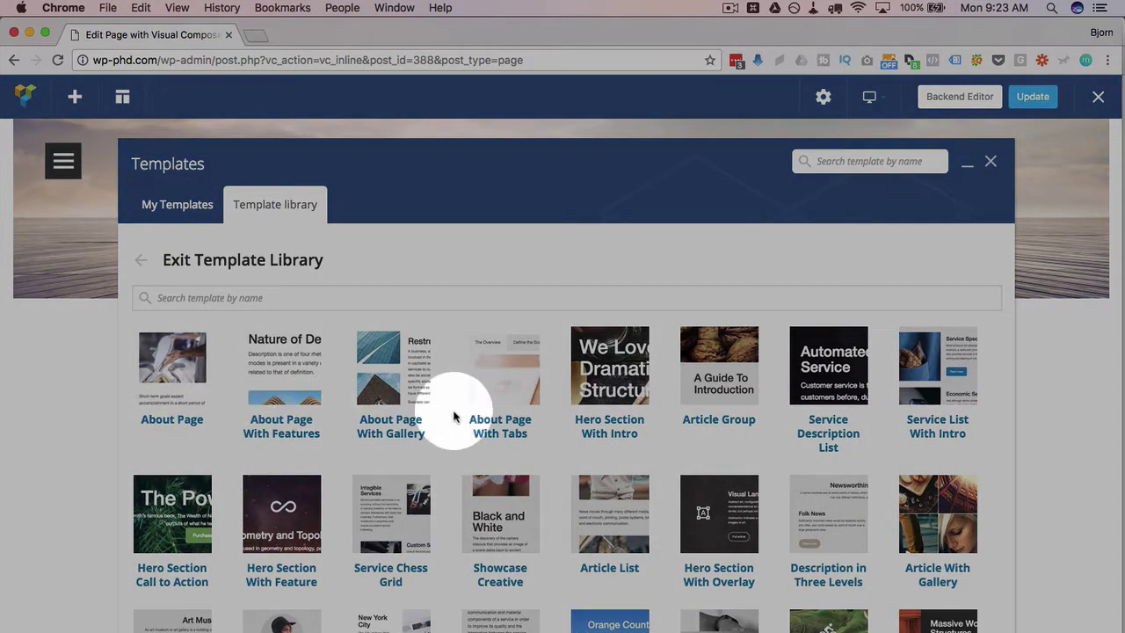
mouse_move(580, 410)
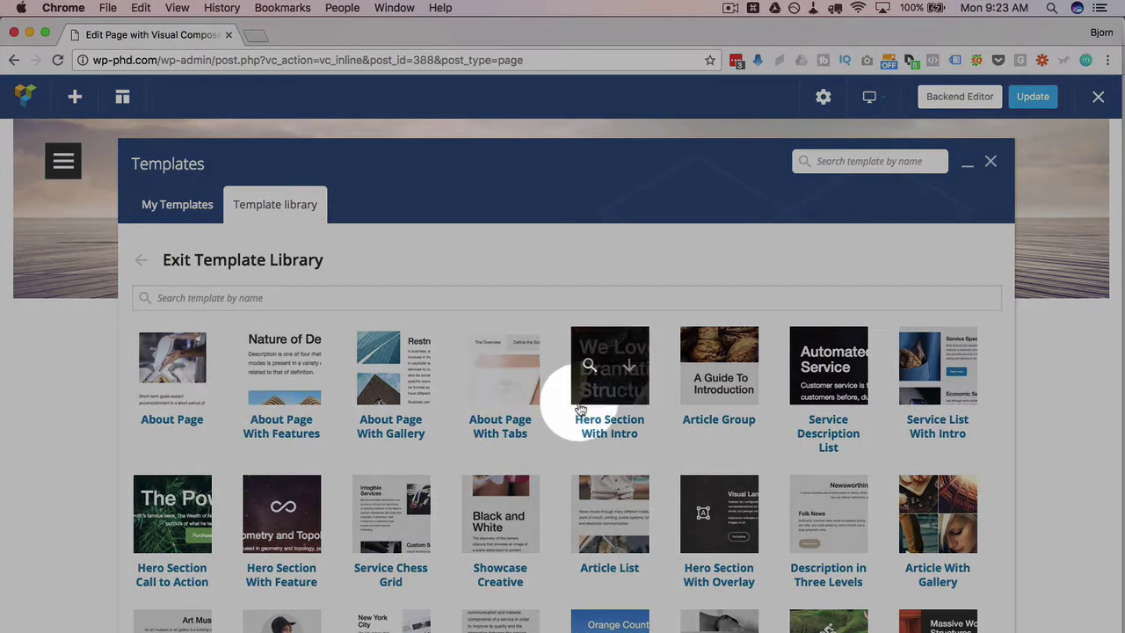
scroll(580, 410, down, 2)
scroll(607, 571, down, 3)
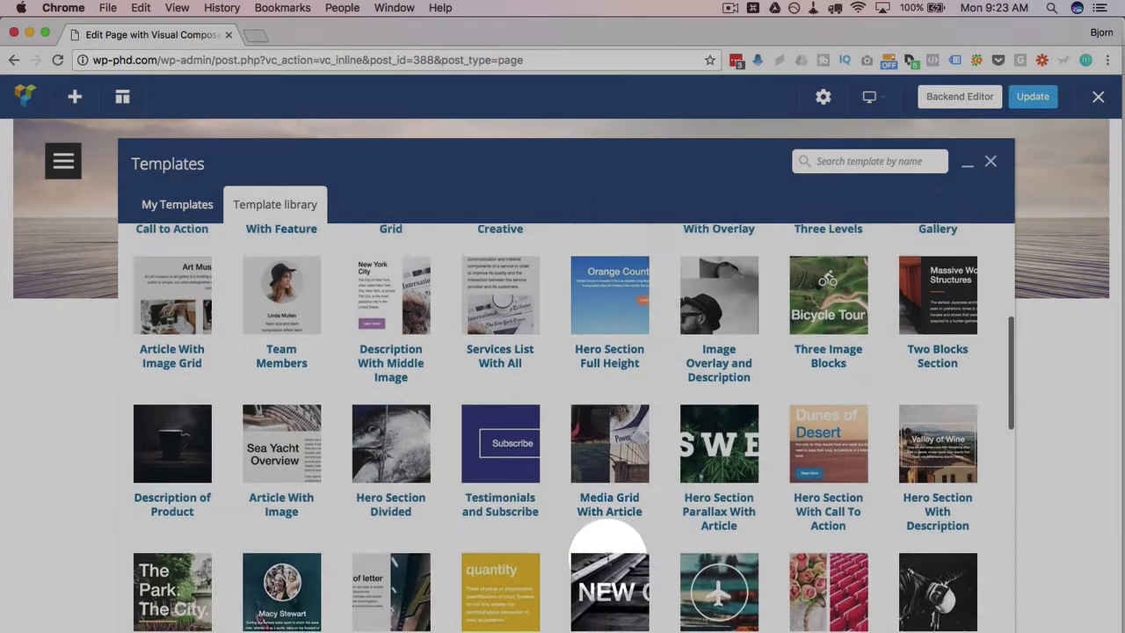
scroll(609, 563, down, 3)
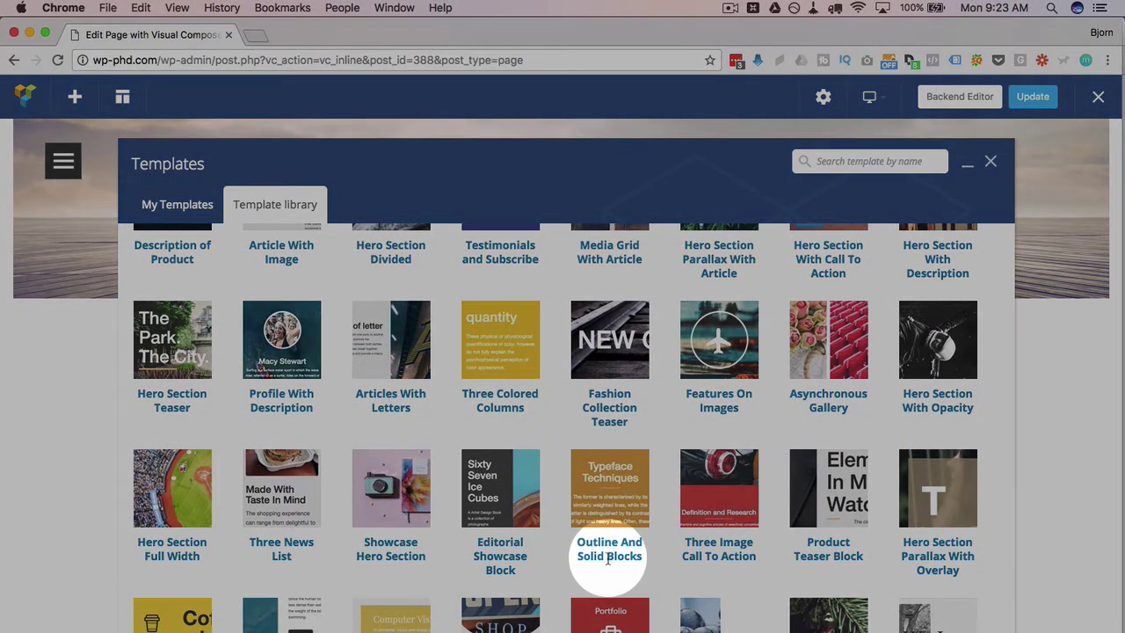
mouse_move(591, 343)
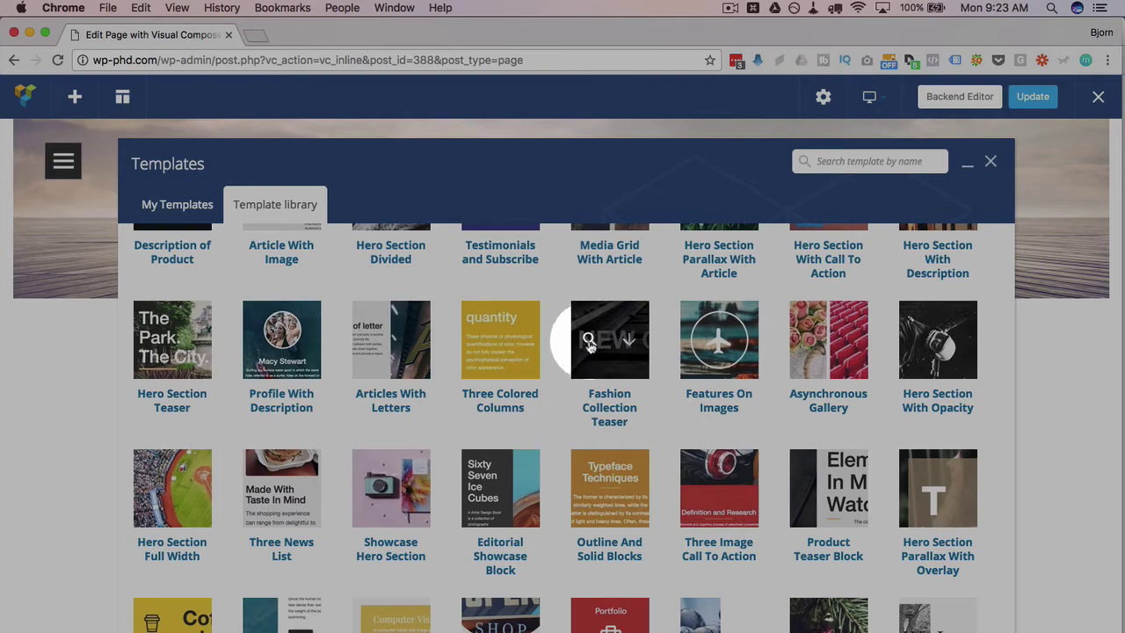
Preview the Fashion Collection Teaser template, then return to the library grid.
mouse_move(480, 338)
click(588, 341)
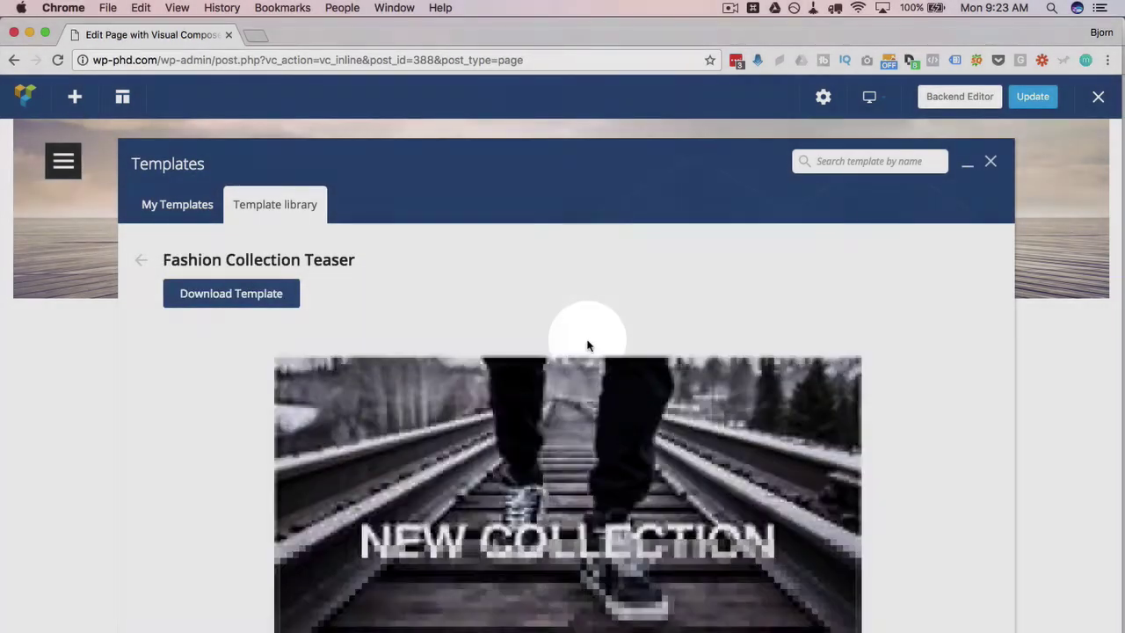
scroll(240, 398, down, 5)
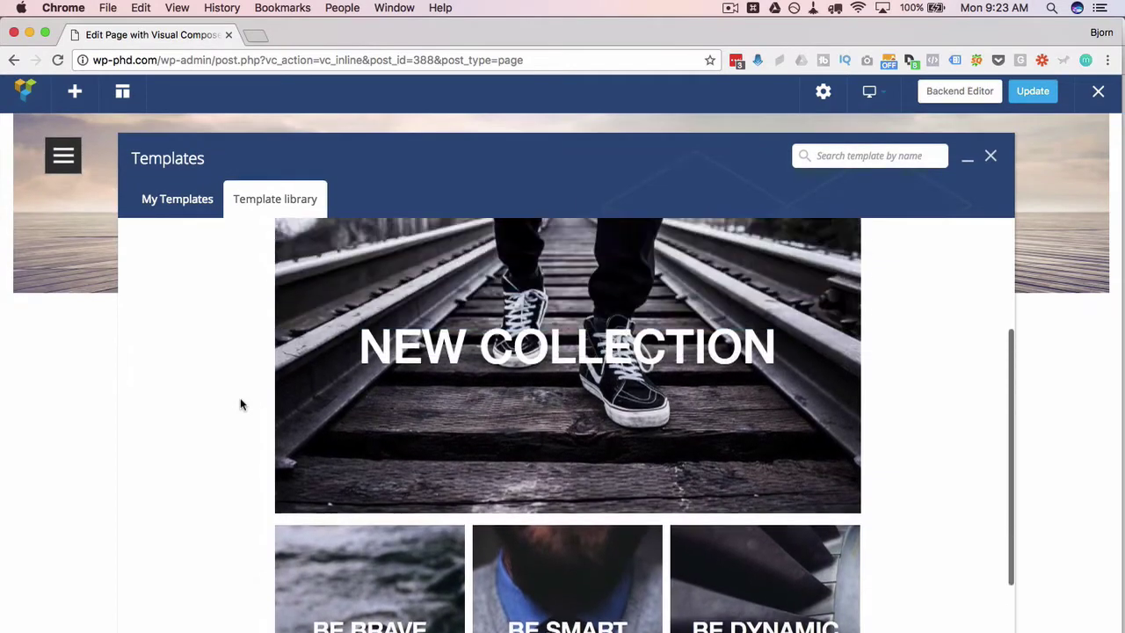
scroll(237, 369, up, 5)
click(140, 262)
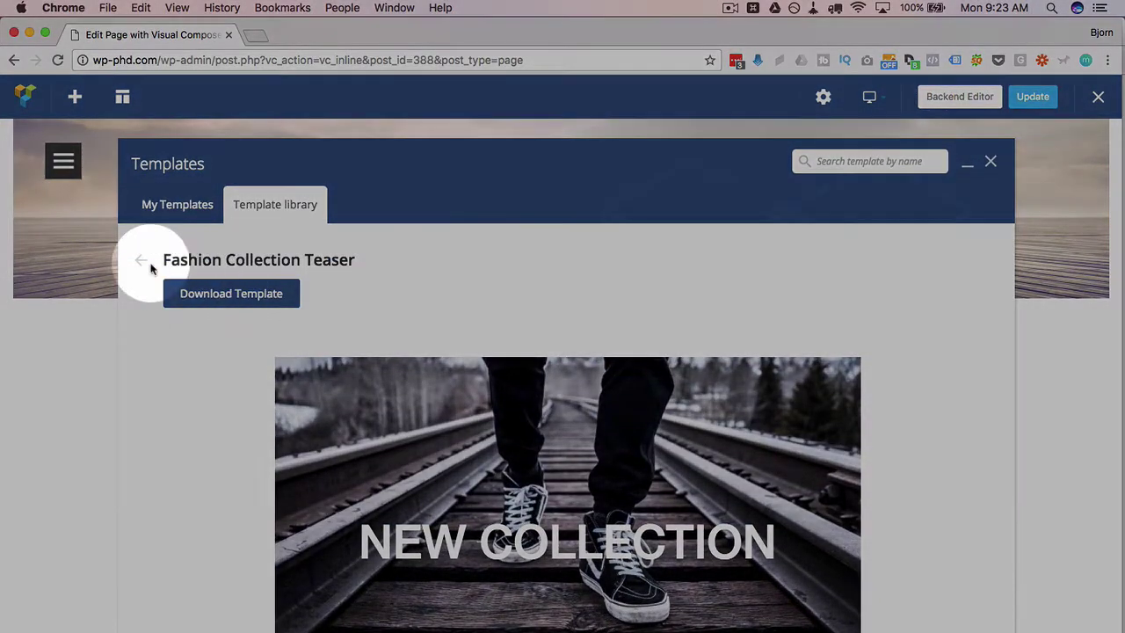
Preview the Hero Section Call to Action template and download it until it shows Downloaded.
scroll(276, 414, down, 4)
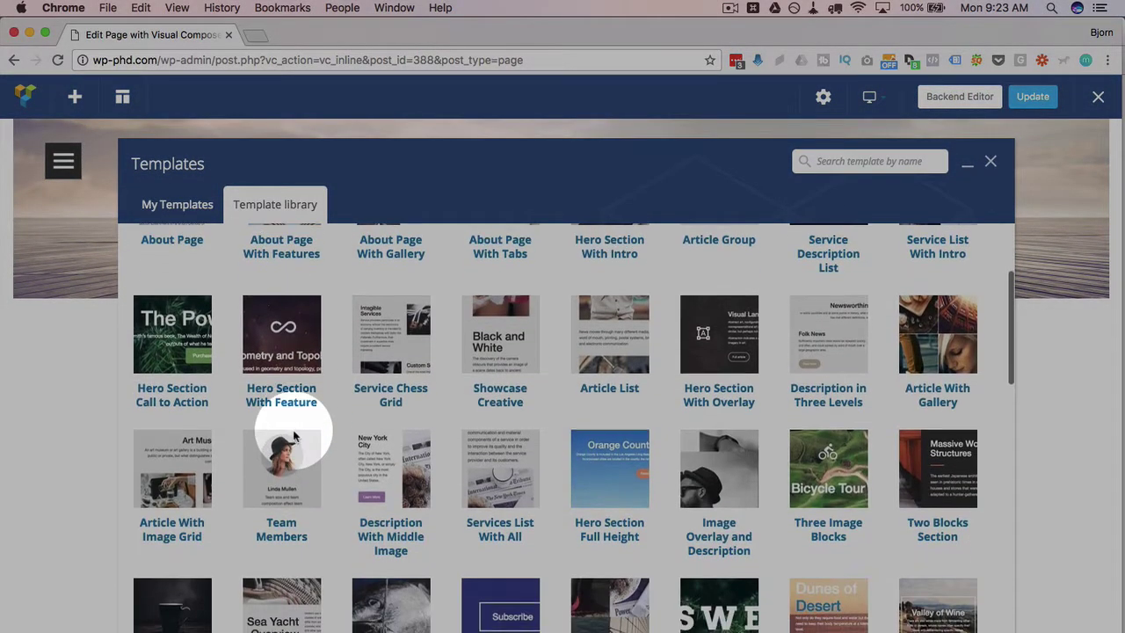
click(153, 331)
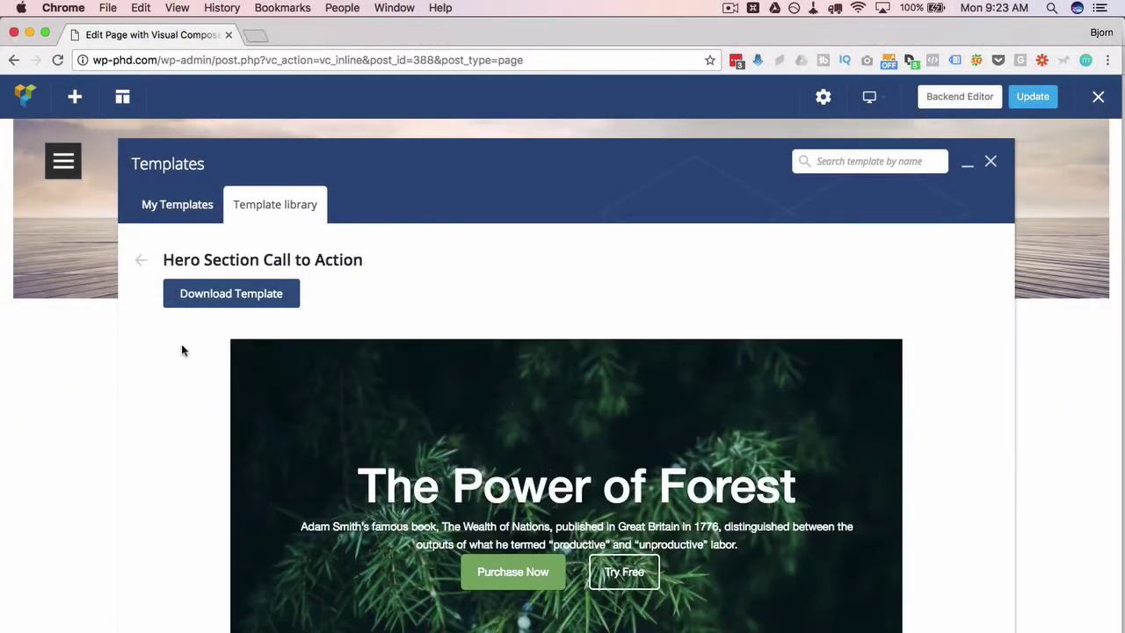
scroll(221, 364, down, 1)
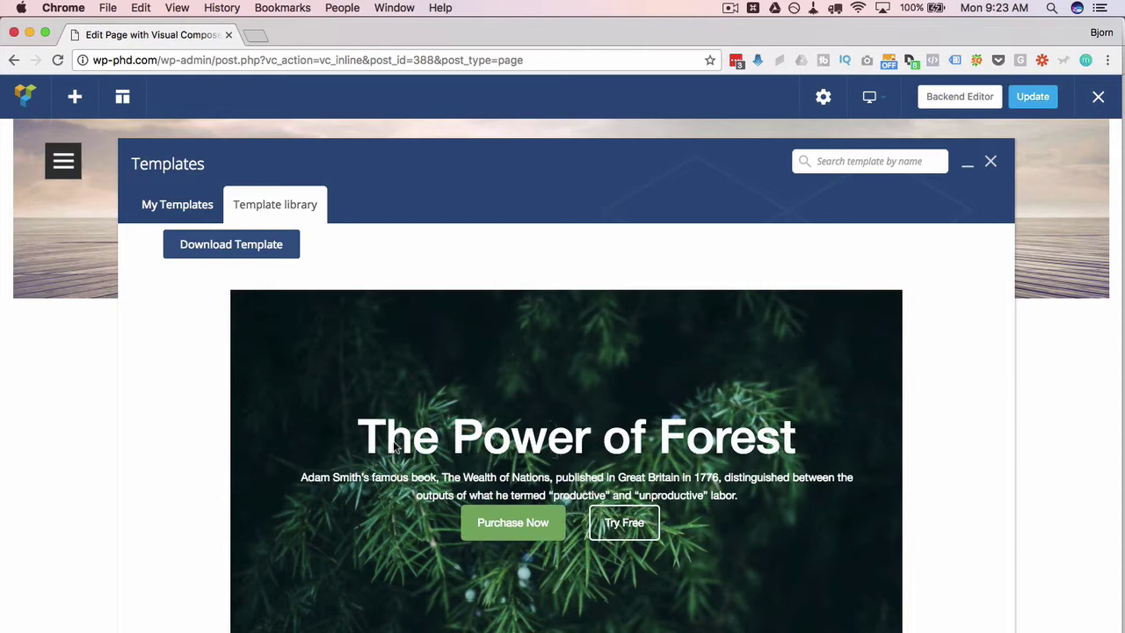
click(211, 252)
scroll(201, 255, up, 1)
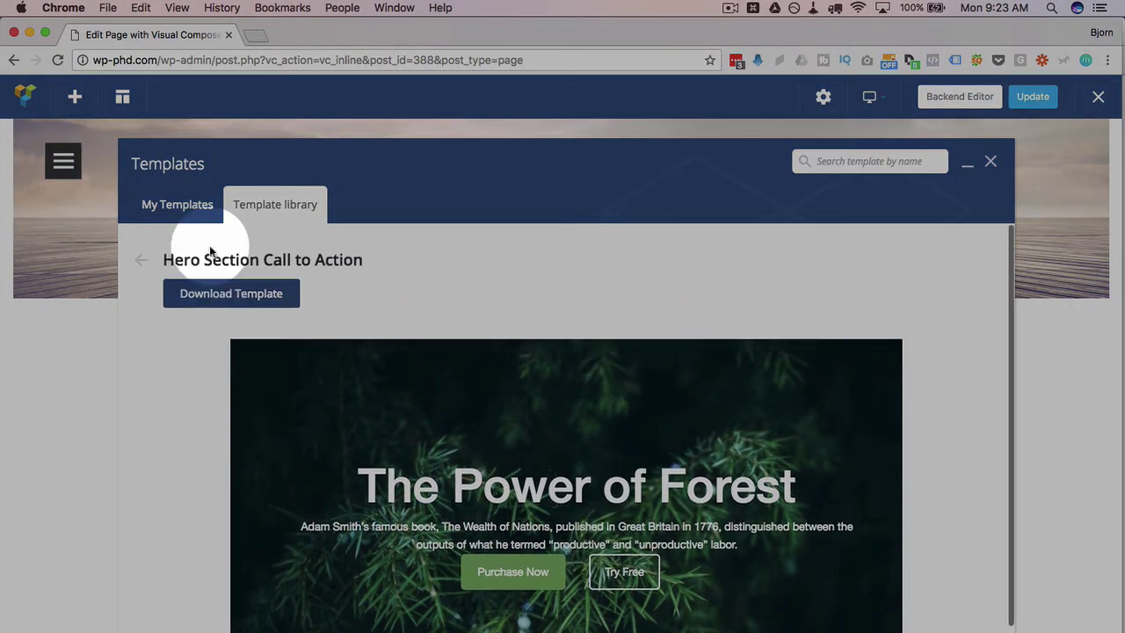
click(140, 259)
mouse_move(181, 510)
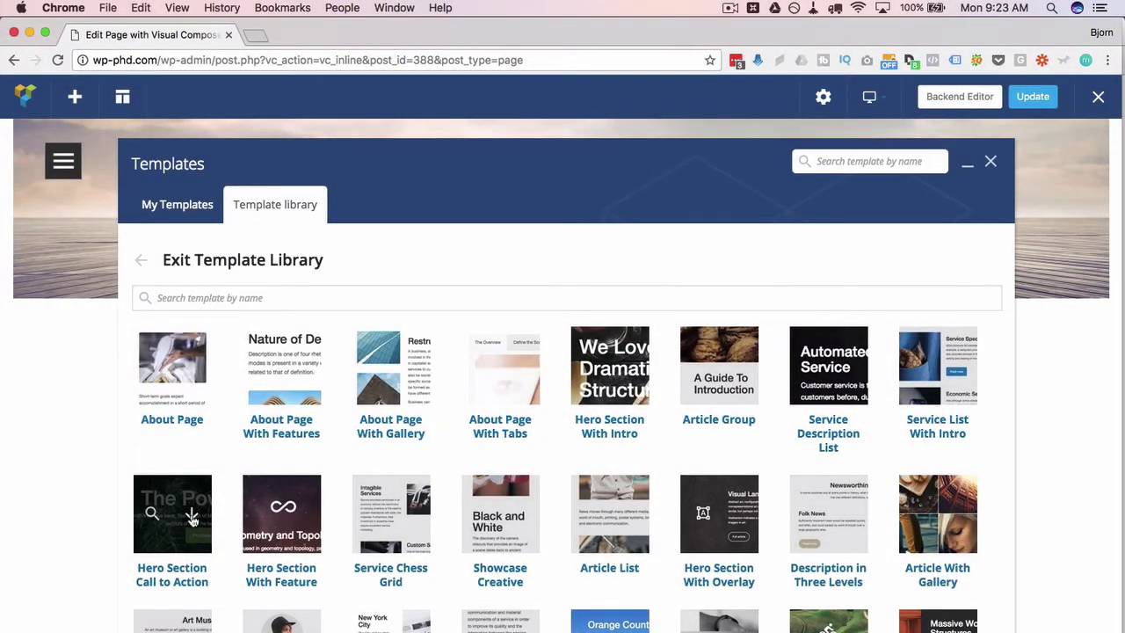
click(192, 517)
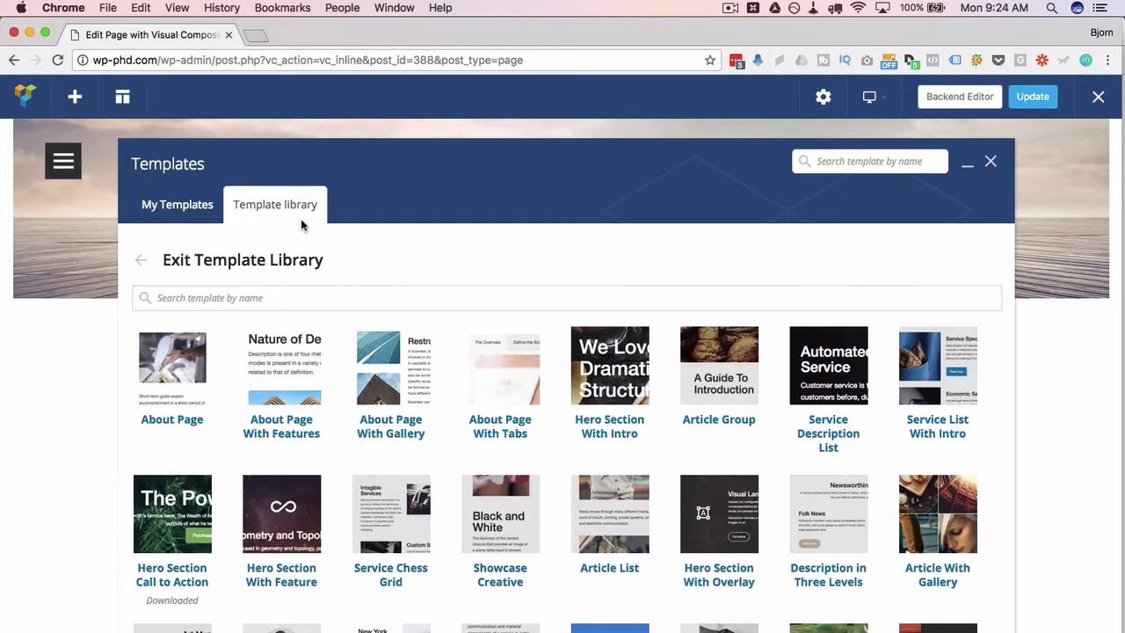
Add the Hero Section Call to Action template, placing 'The Power of Forest' hero with two buttons on the page.
click(143, 264)
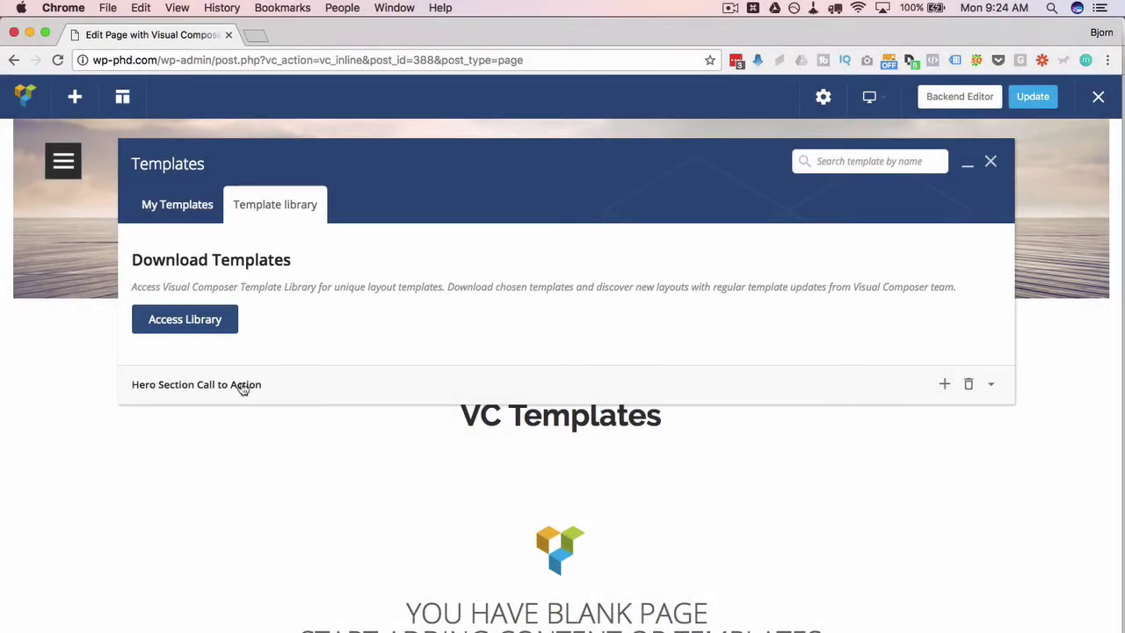
click(947, 389)
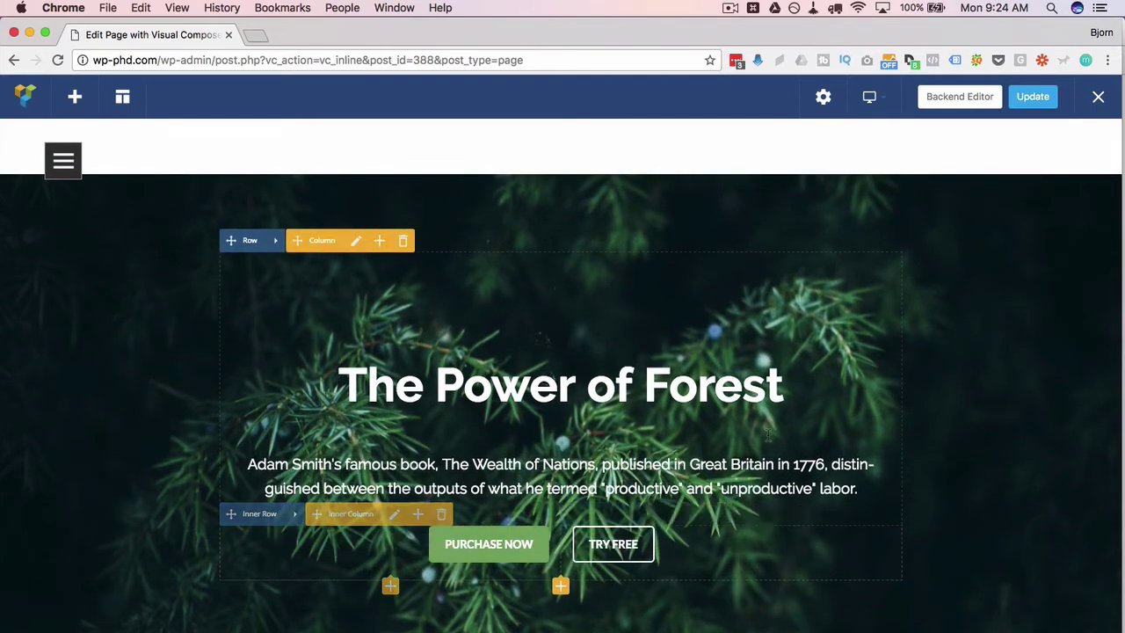
scroll(996, 378, down, 5)
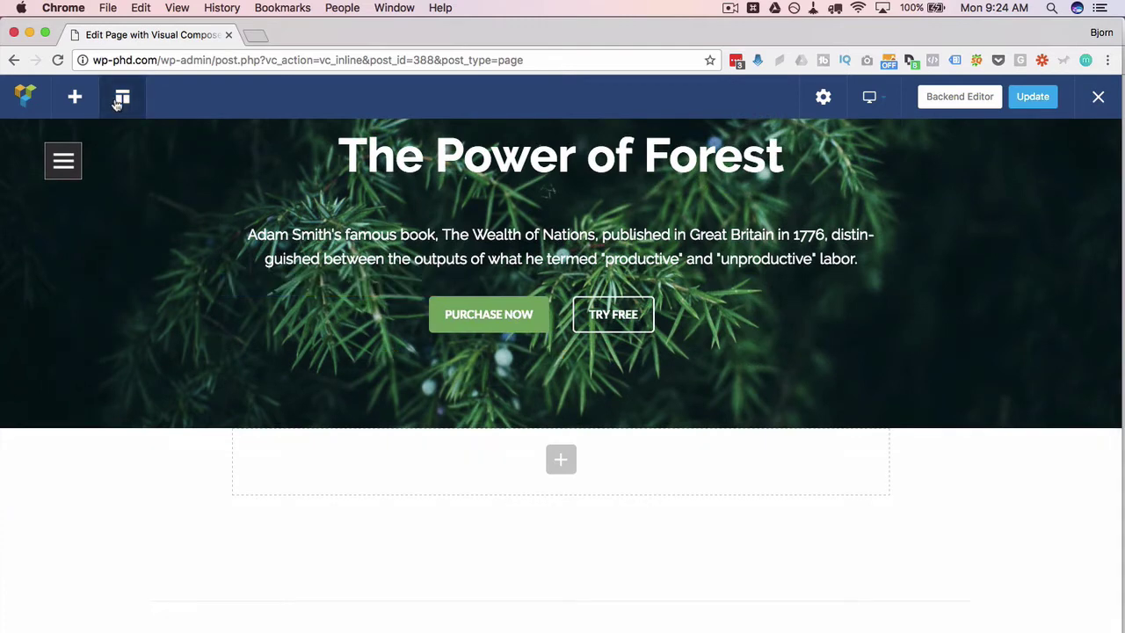
Preview the Service List With Intro template in the online library and download it.
click(121, 98)
click(260, 205)
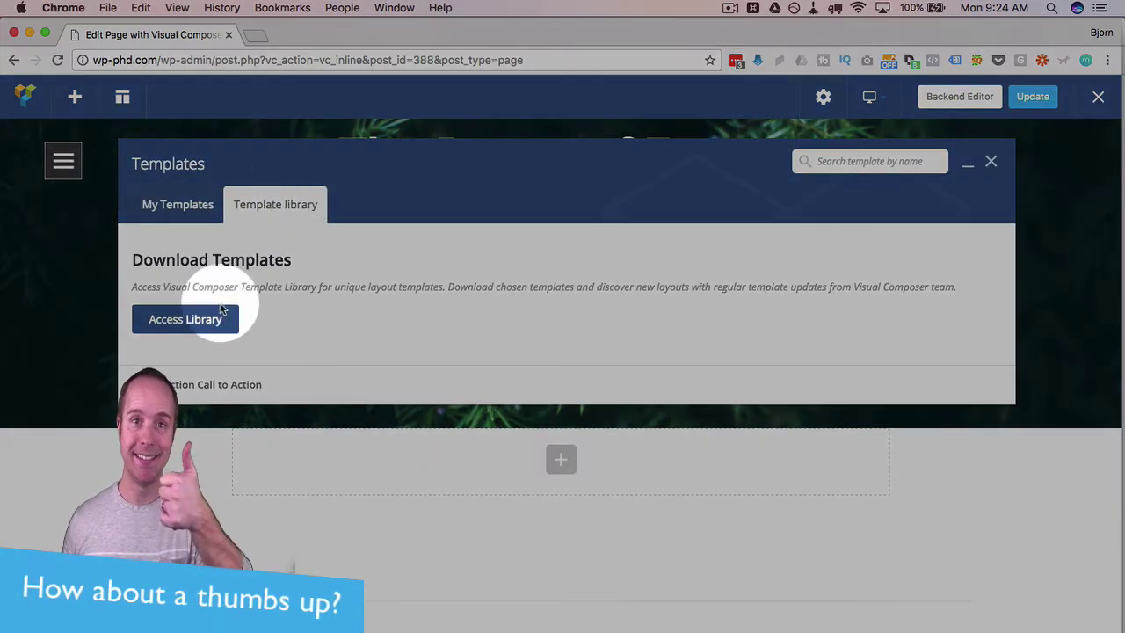
click(202, 320)
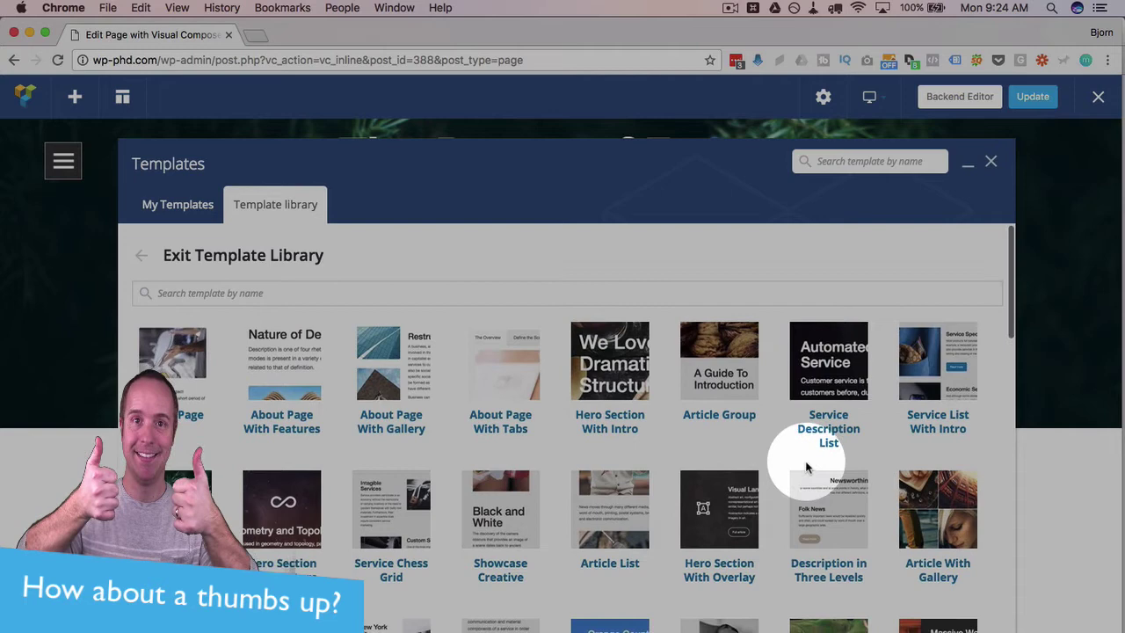
scroll(879, 404, down, 2)
mouse_move(919, 328)
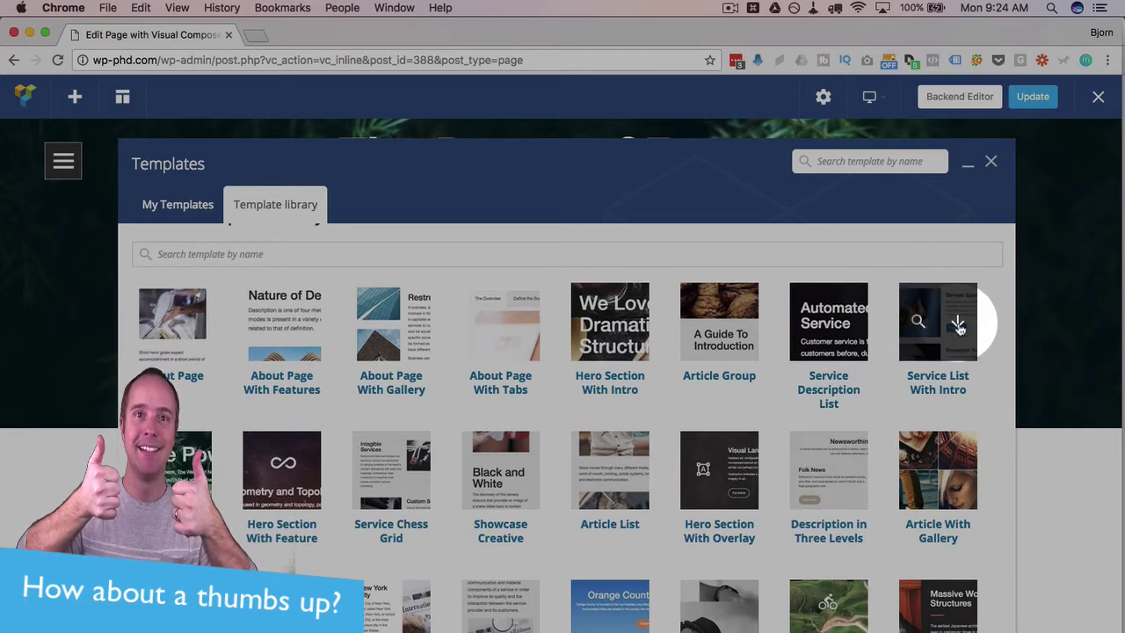
click(918, 328)
scroll(864, 349, down, 4)
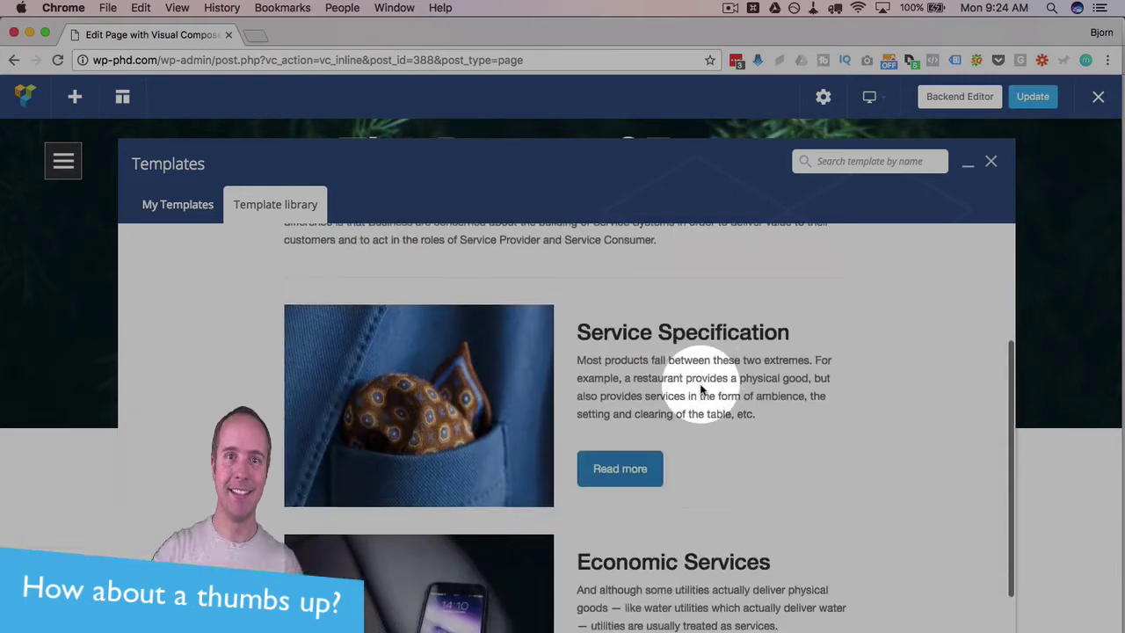
scroll(247, 284, up, 3)
scroll(244, 239, up, 2)
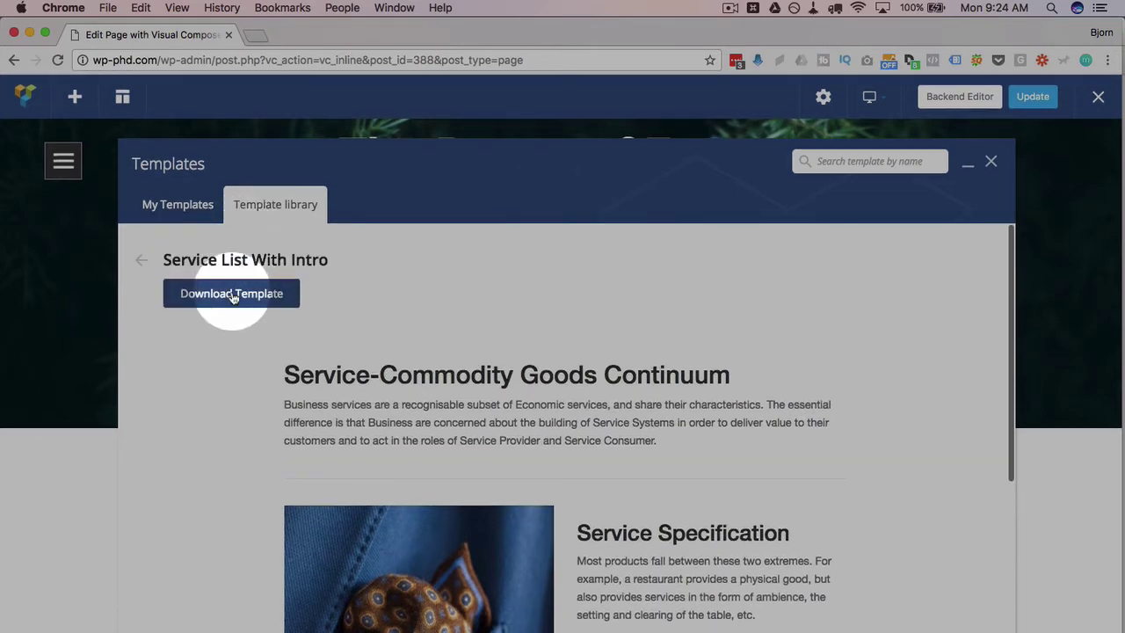
click(229, 294)
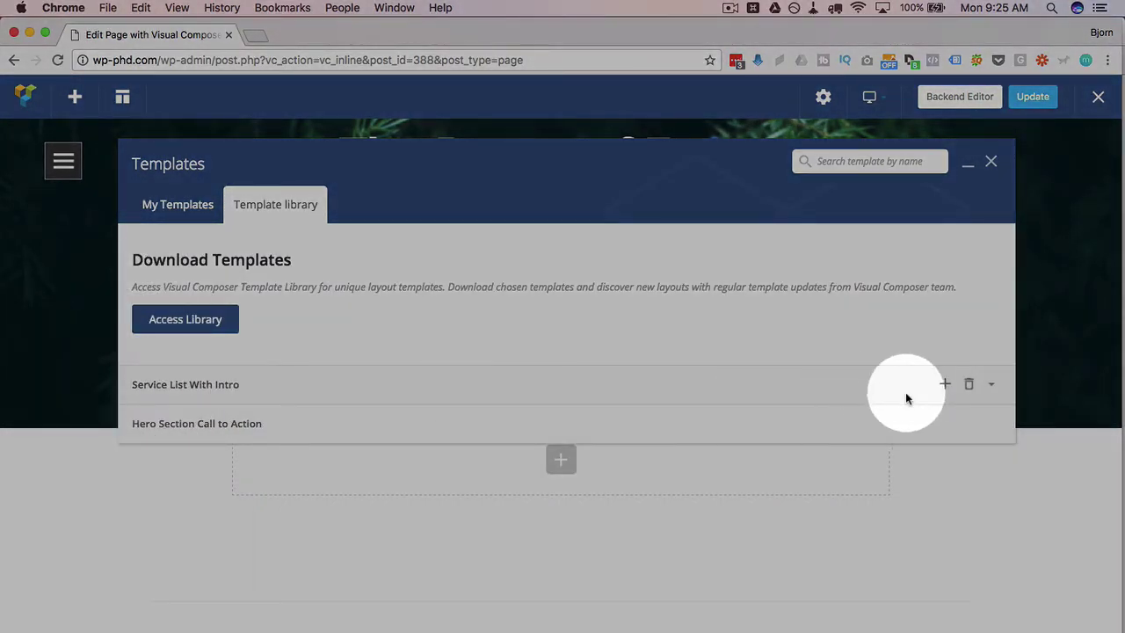
Add Service List With Intro to the page, placing the Service Specification block below the hero.
click(946, 387)
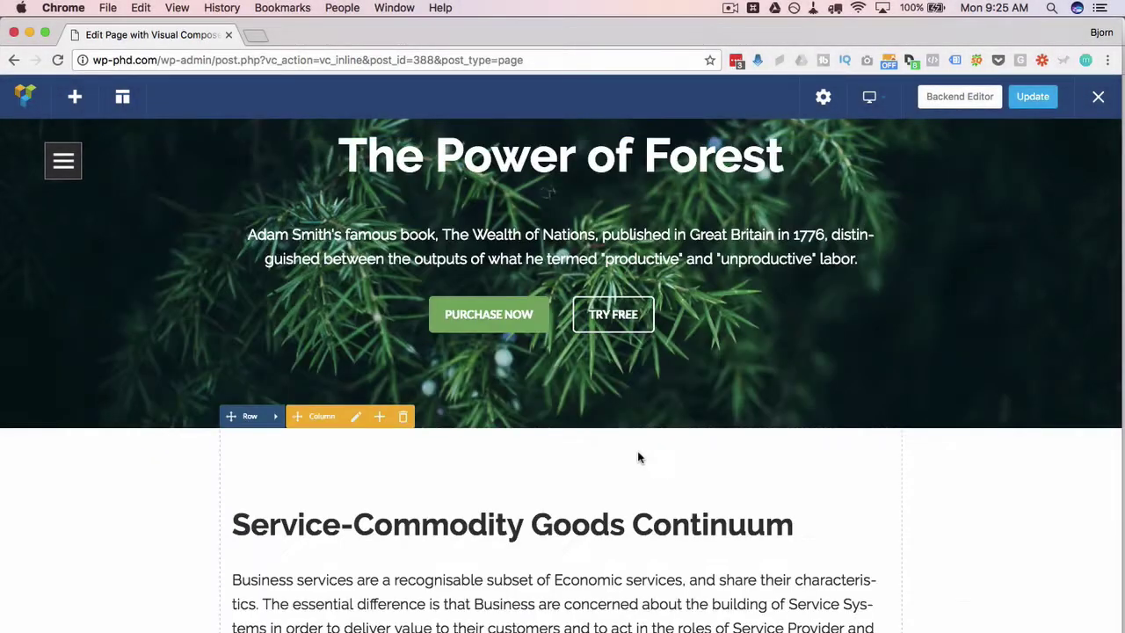
scroll(638, 454, down, 10)
scroll(640, 457, down, 4)
scroll(641, 460, up, 9)
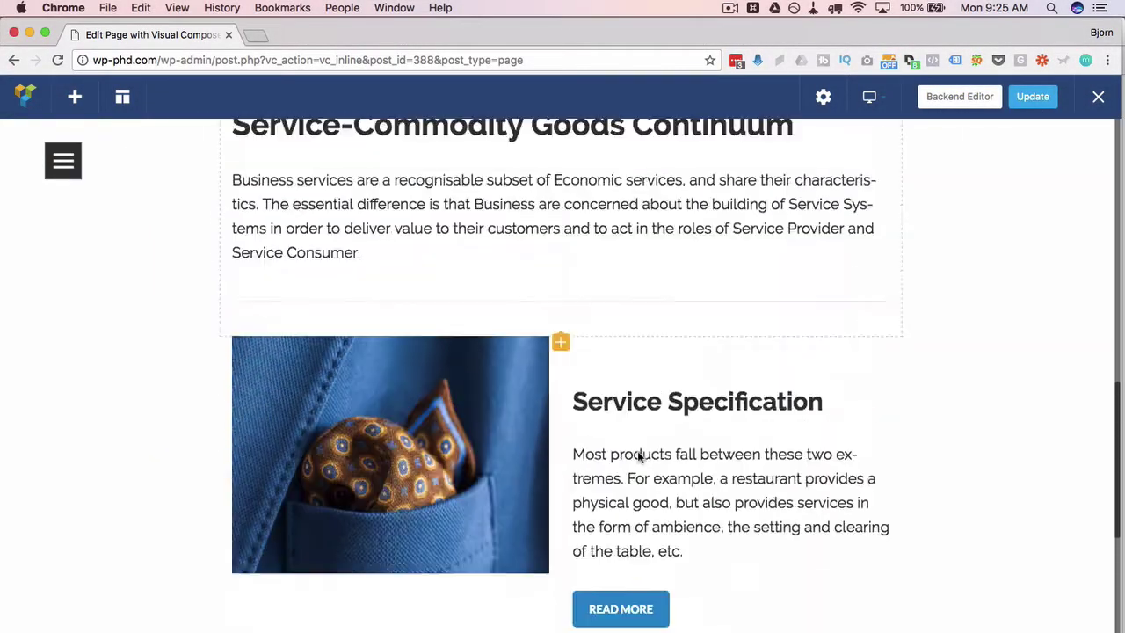
scroll(651, 510, down, 4)
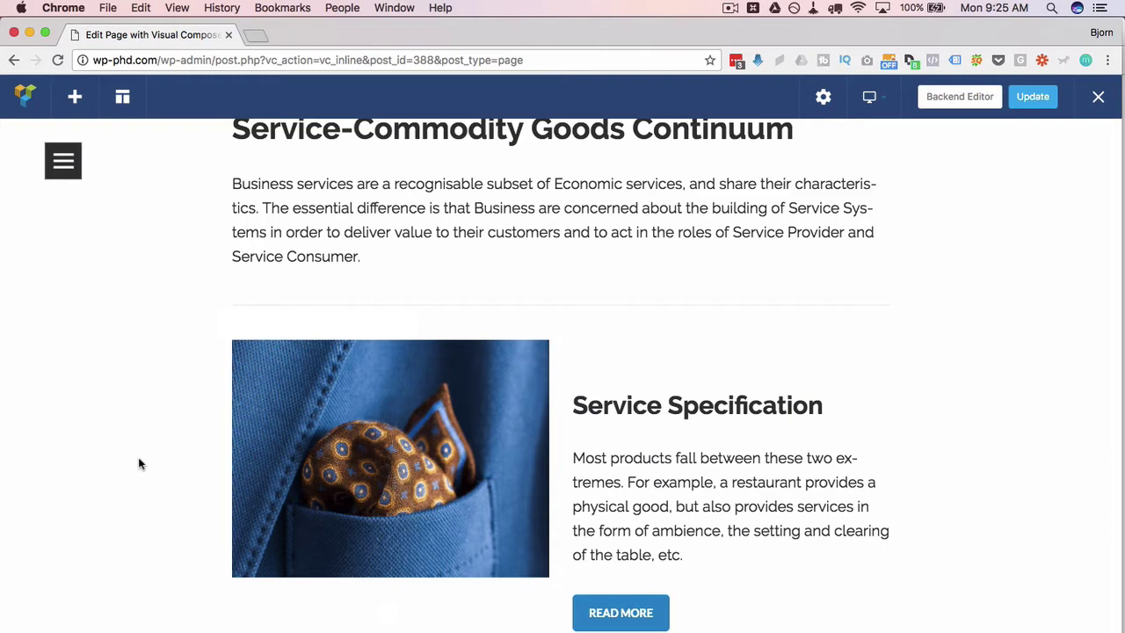
scroll(138, 464, up, 10)
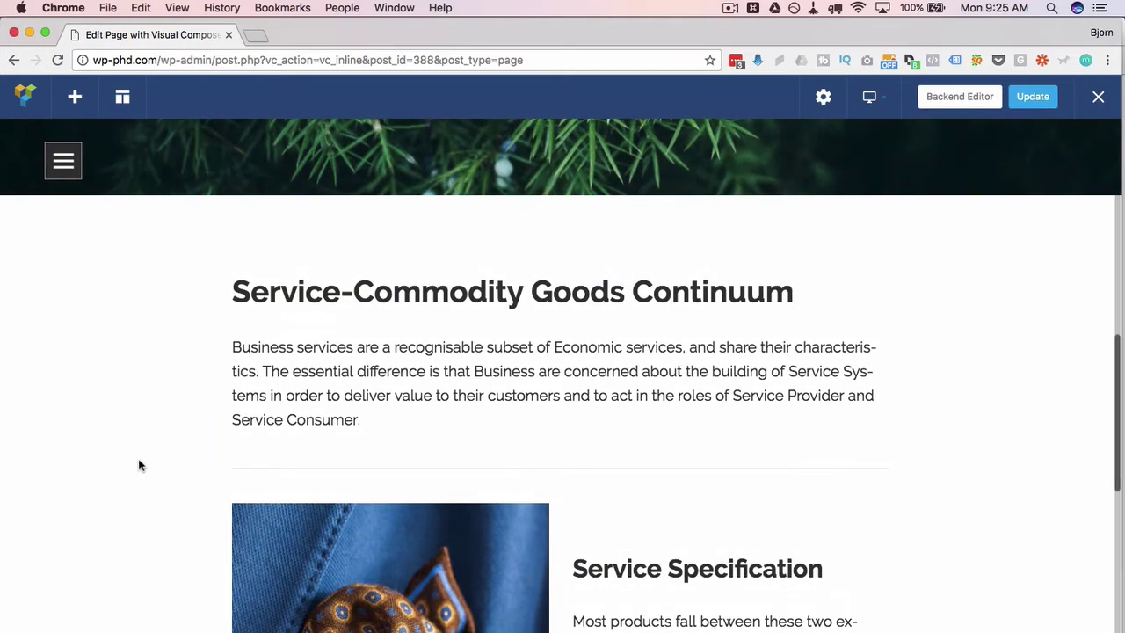
scroll(138, 464, up, 2)
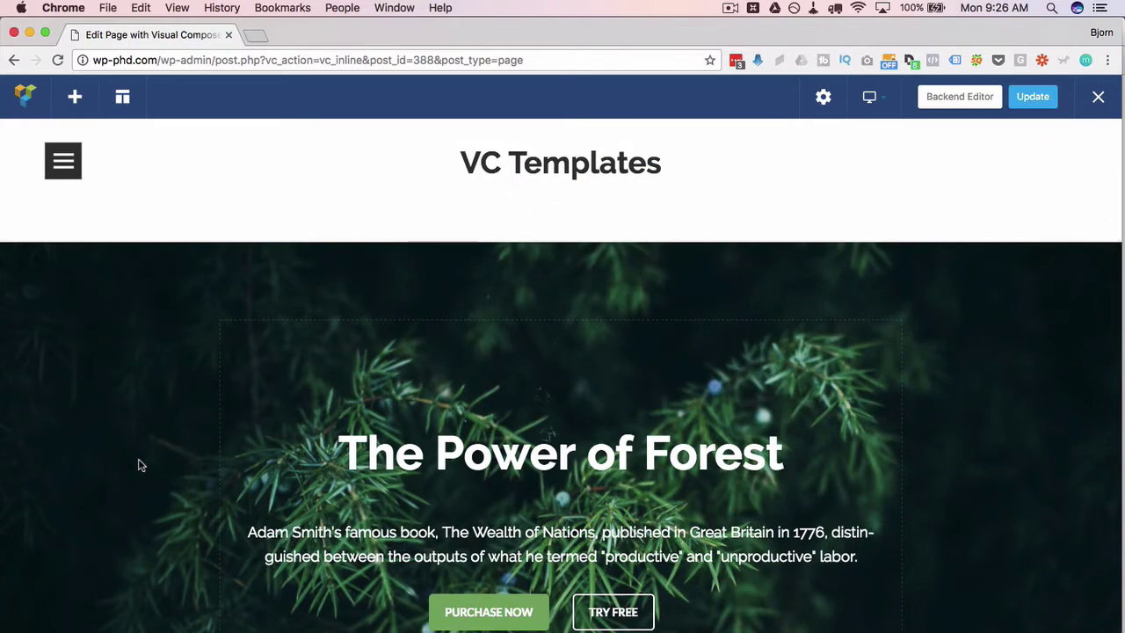
scroll(138, 465, up, 3)
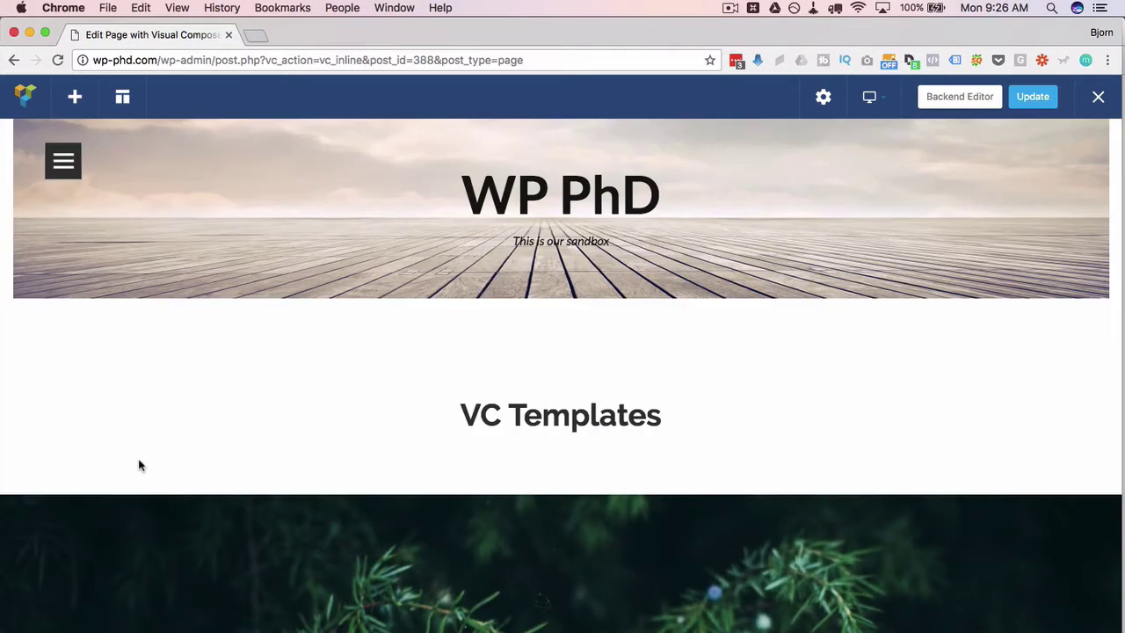
Show the downloaded library templates and delete Service List With Intro and Hero Section Call to Action, confirming each.
click(123, 103)
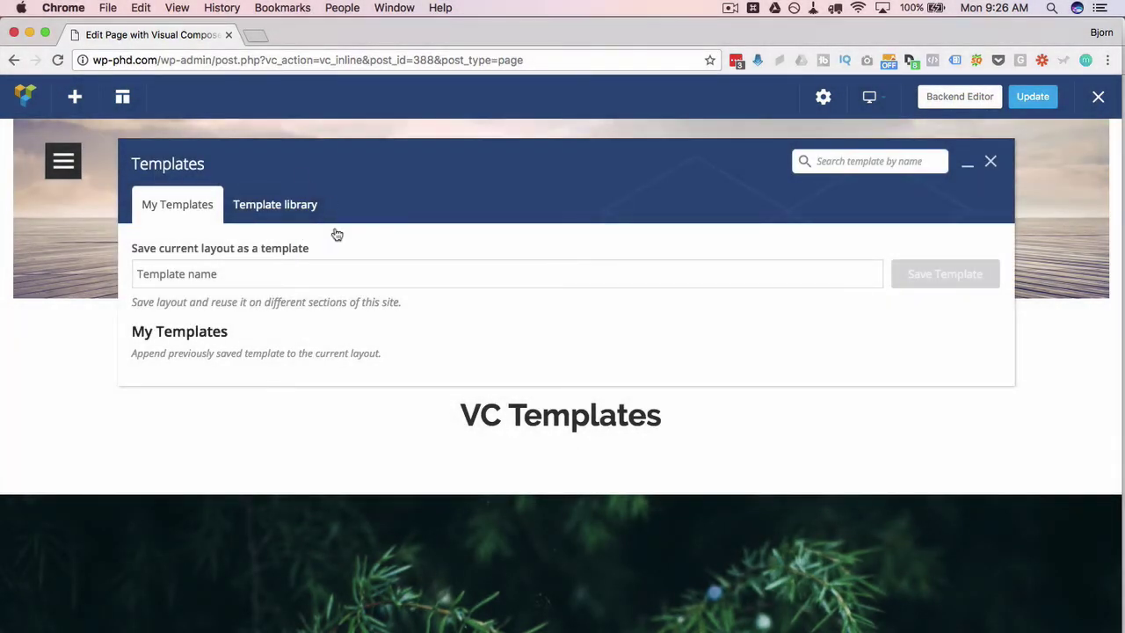
click(304, 204)
click(297, 207)
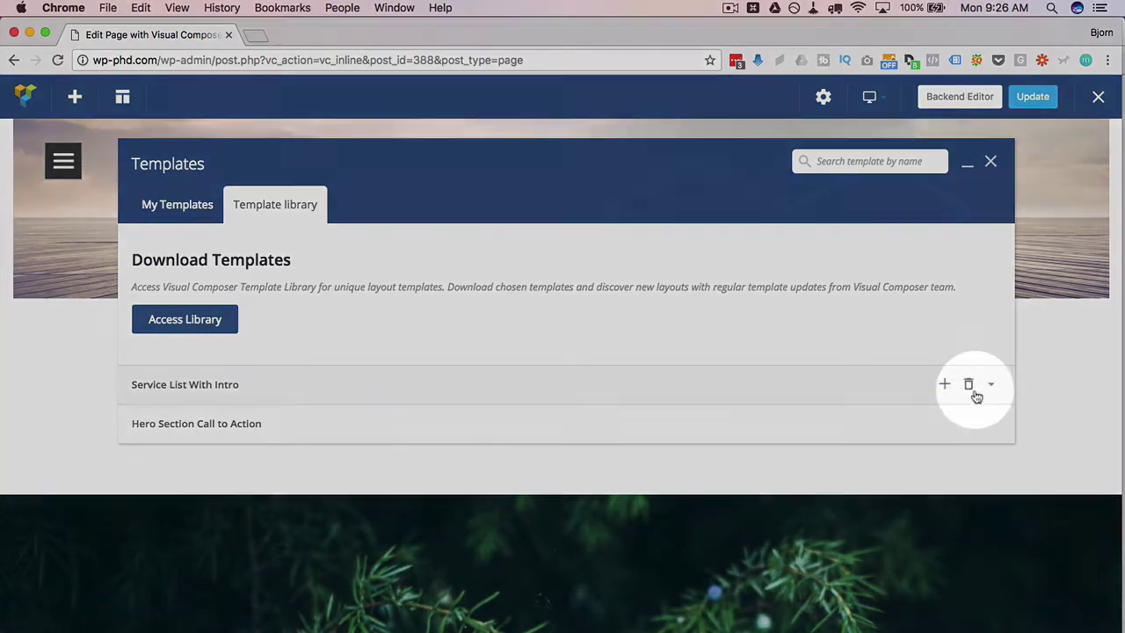
click(969, 387)
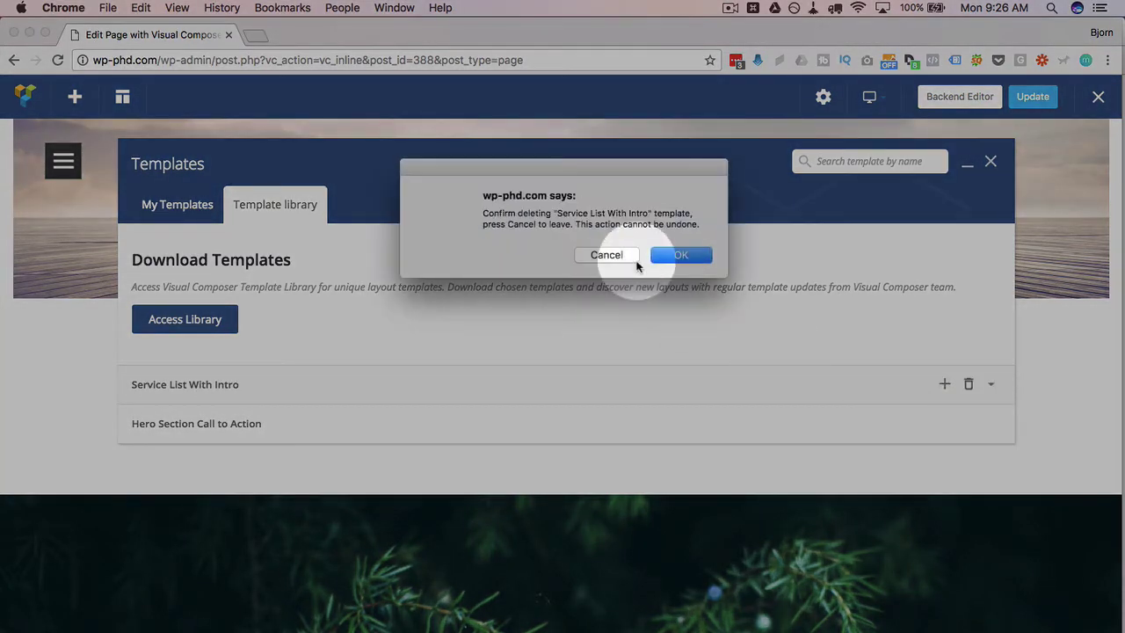
click(675, 256)
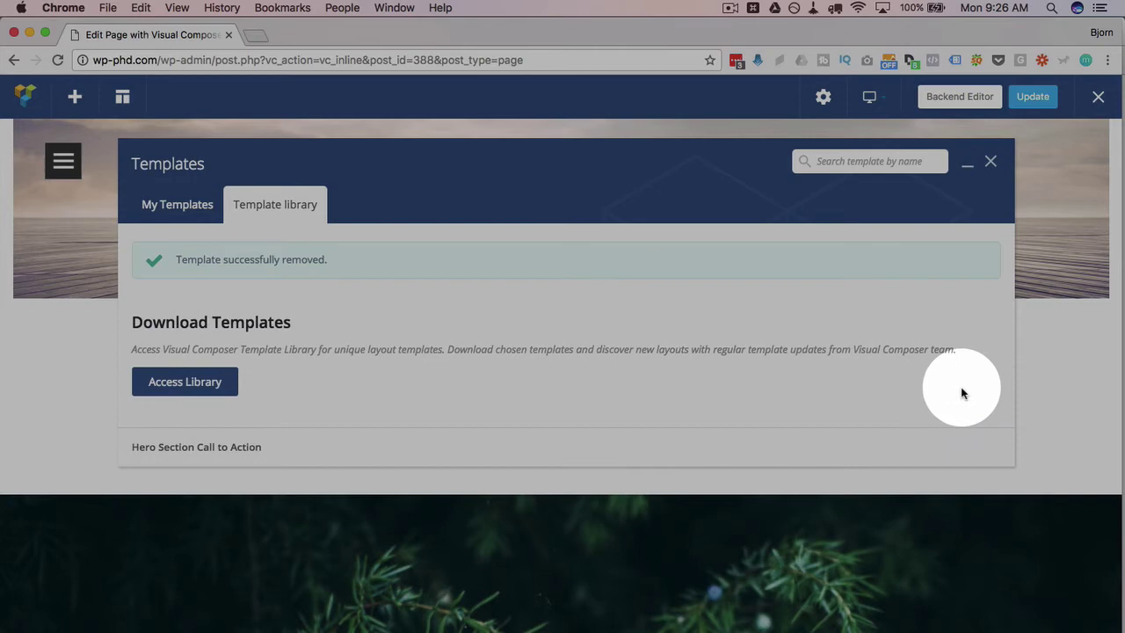
click(970, 445)
click(714, 278)
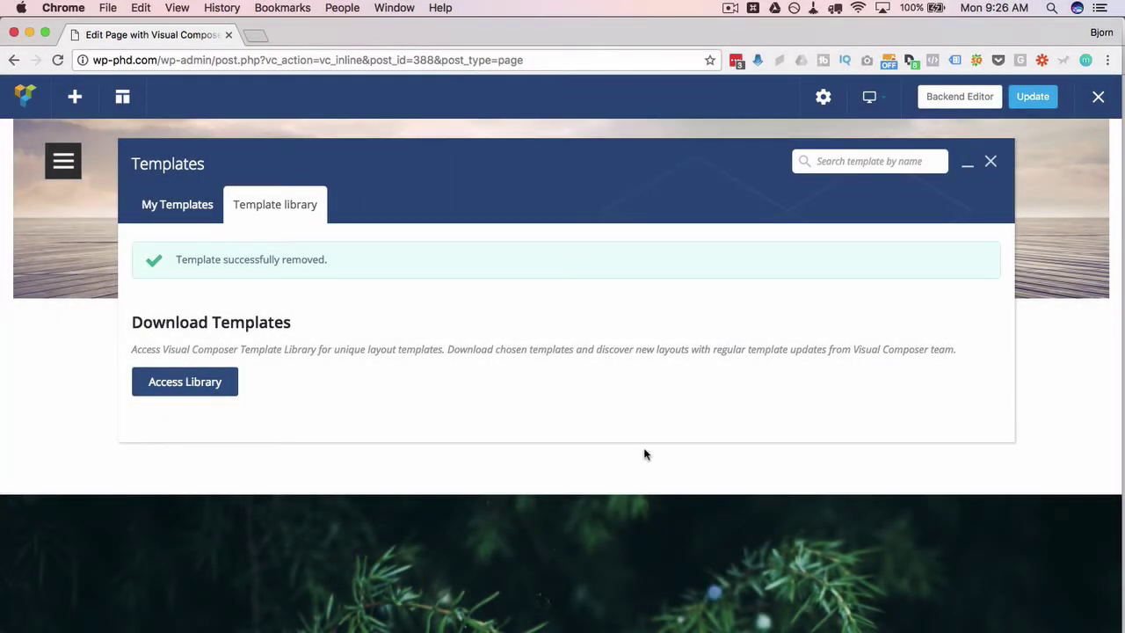
Close the Templates panel and scroll down through the inserted hero and service sections.
click(991, 161)
scroll(601, 422, down, 3)
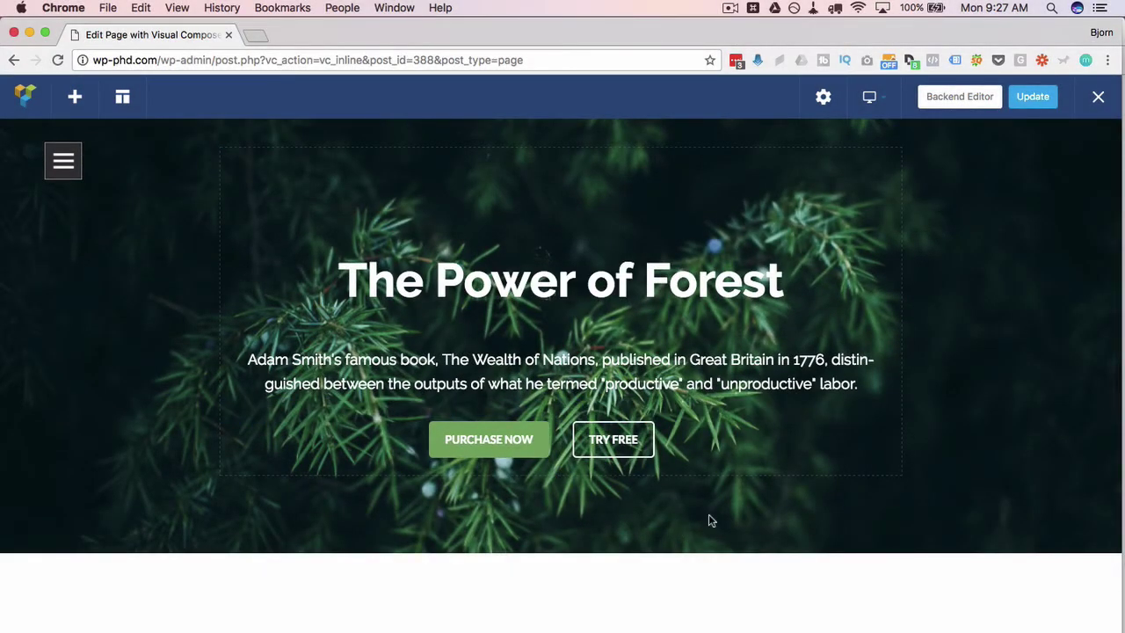
scroll(177, 406, down, 4)
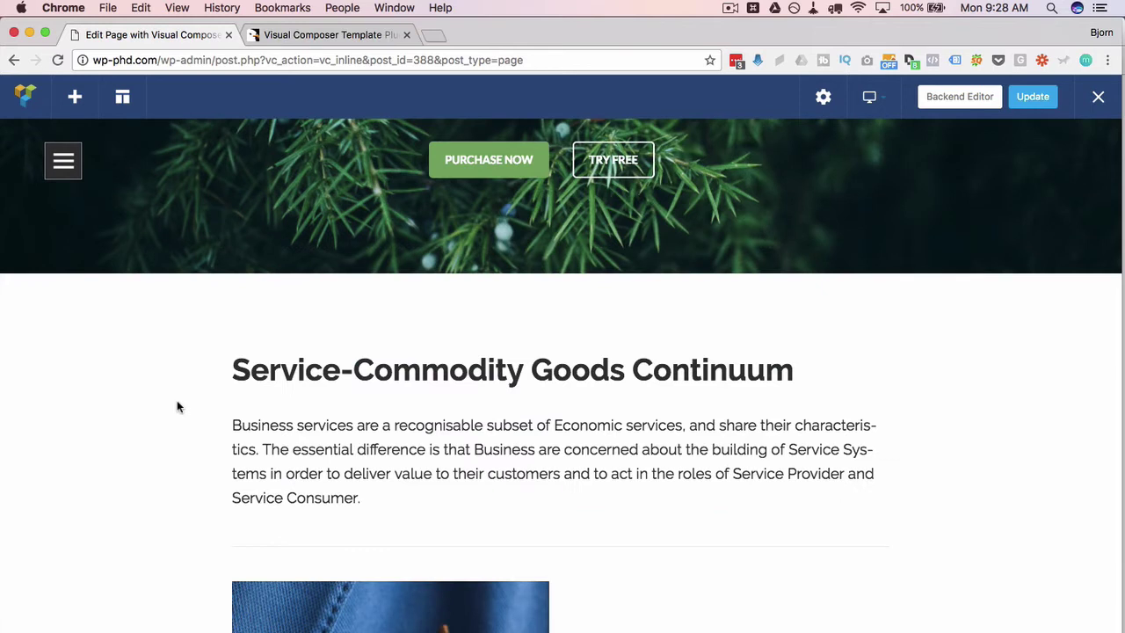
Browse the CodeCanyon template add-on results, looking over the Visual Composer Mega Pack listing.
click(319, 37)
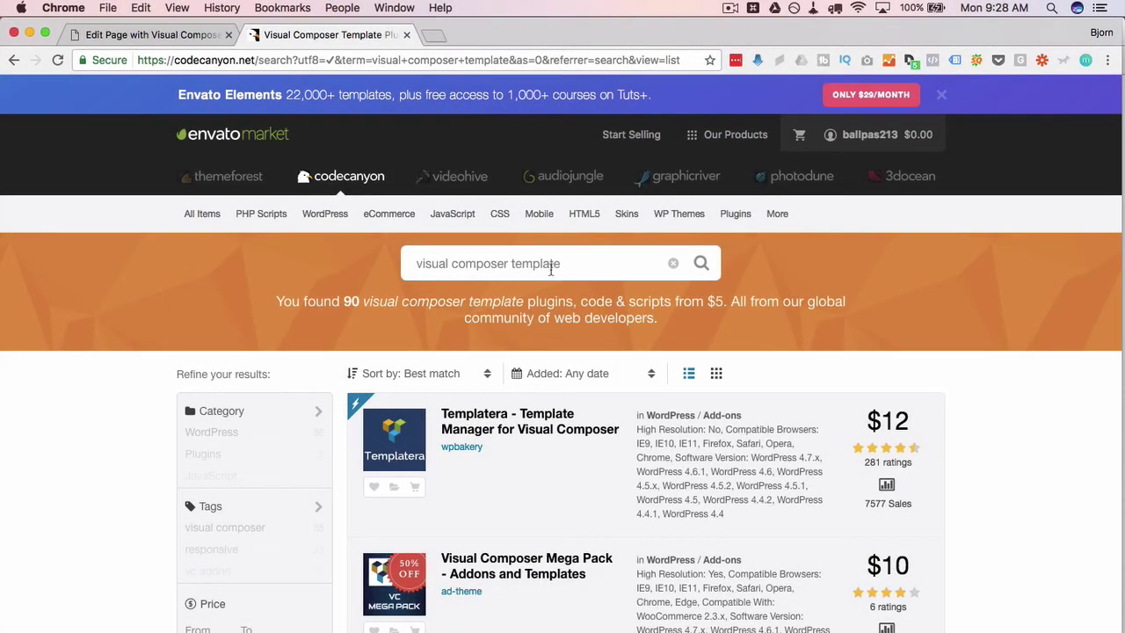
click(566, 266)
drag(566, 266, 385, 265)
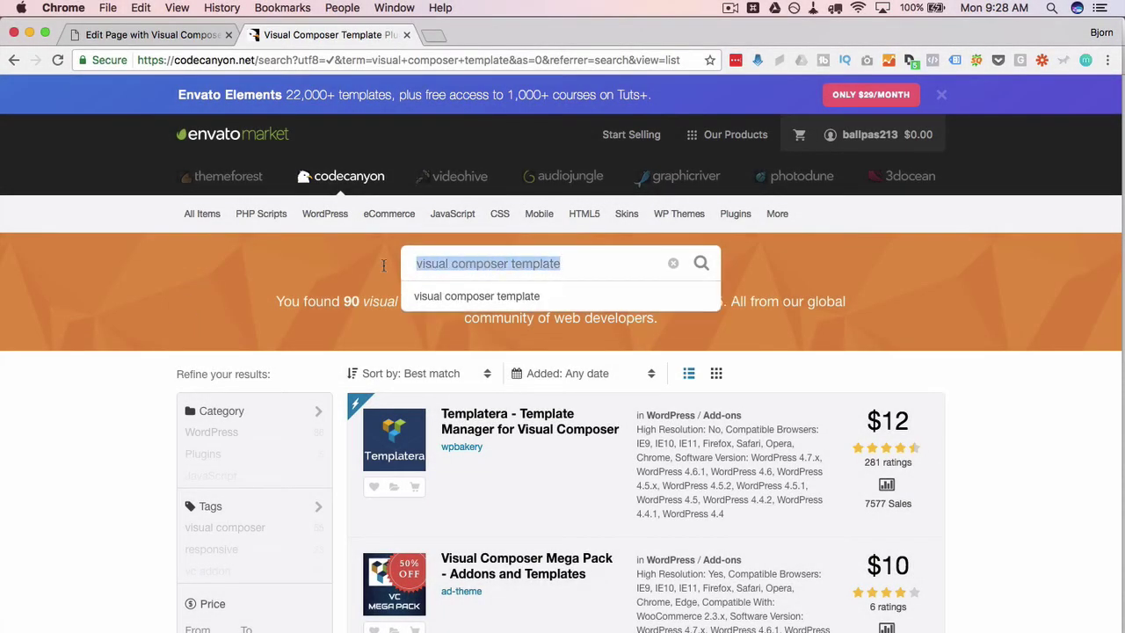
scroll(156, 444, down, 5)
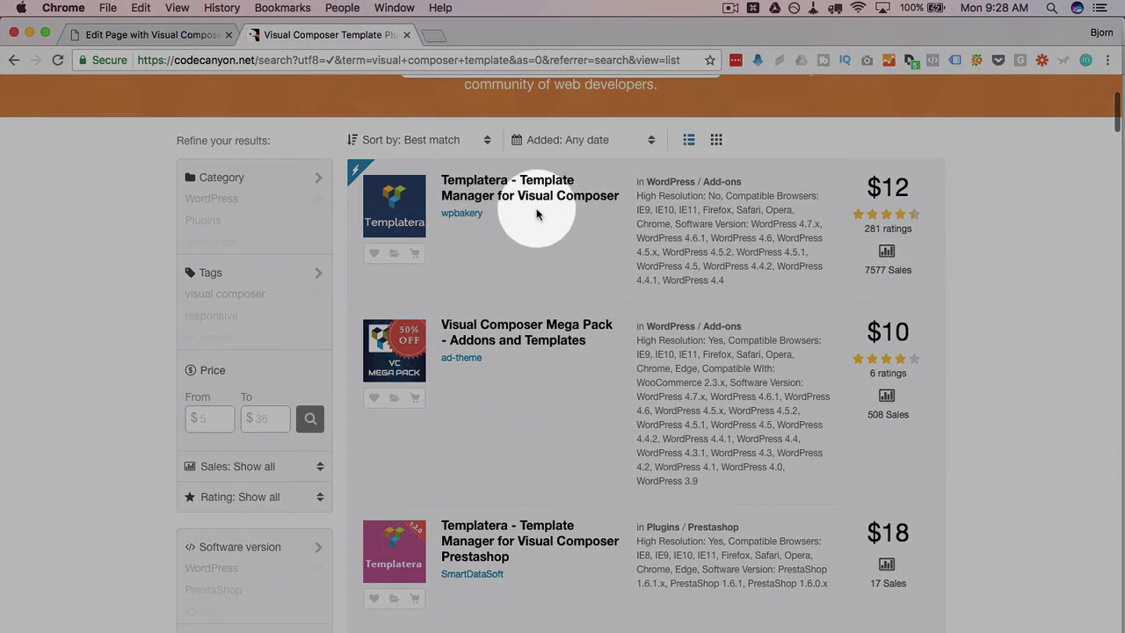
scroll(529, 236, down, 2)
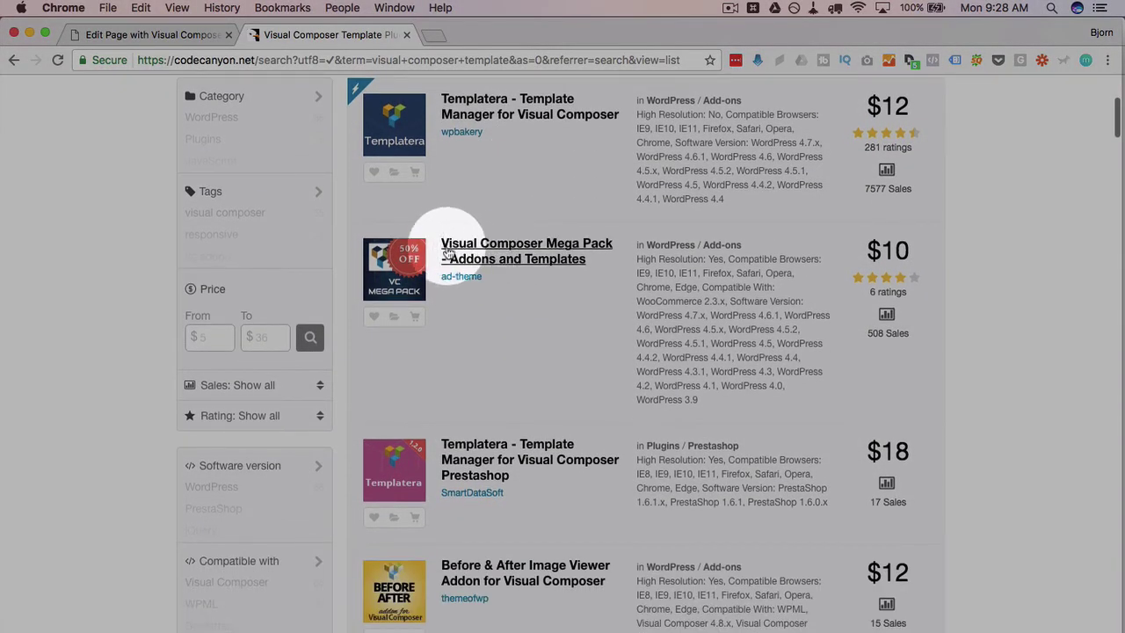
drag(439, 276, 487, 276)
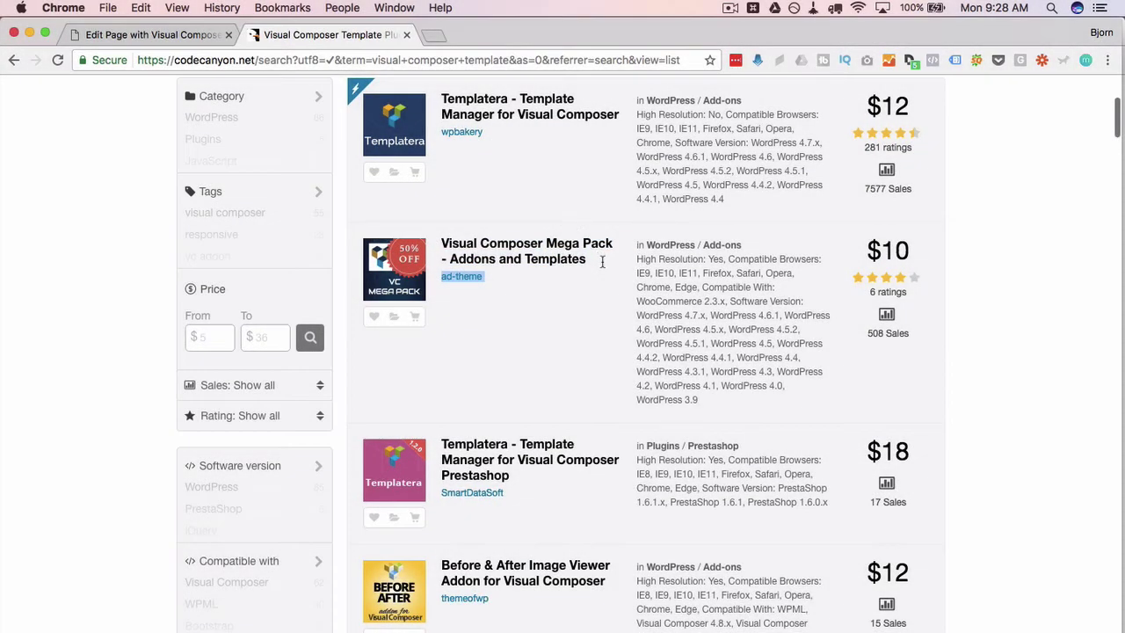
mouse_move(602, 261)
mouse_down()
mouse_move(452, 256)
mouse_move(587, 259)
mouse_up()
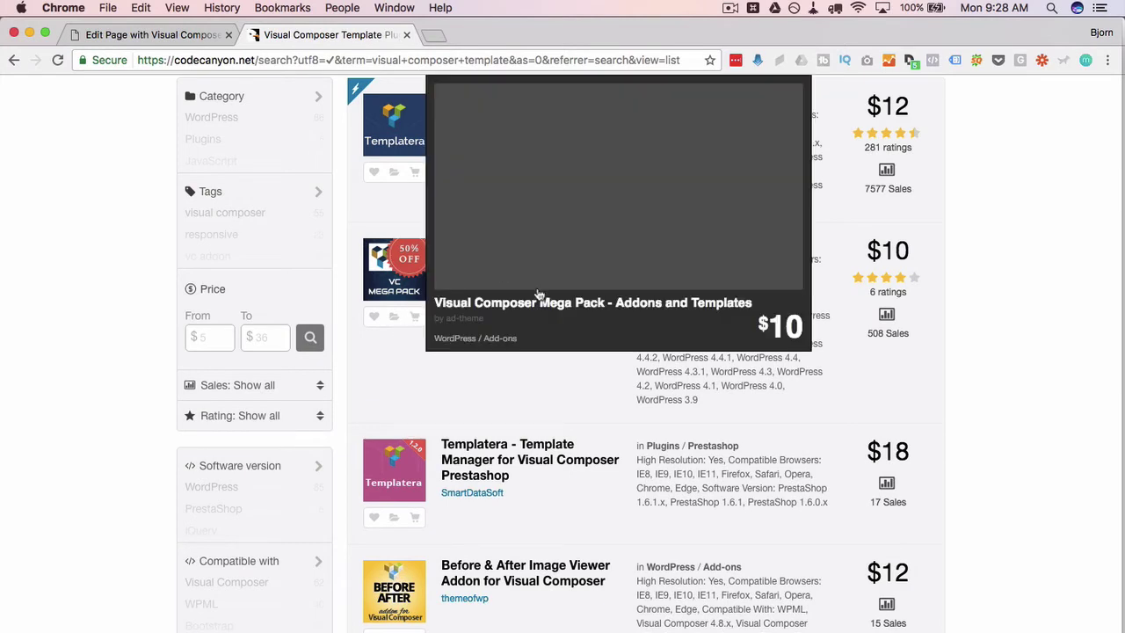
scroll(554, 387, down, 1)
scroll(553, 387, down, 8)
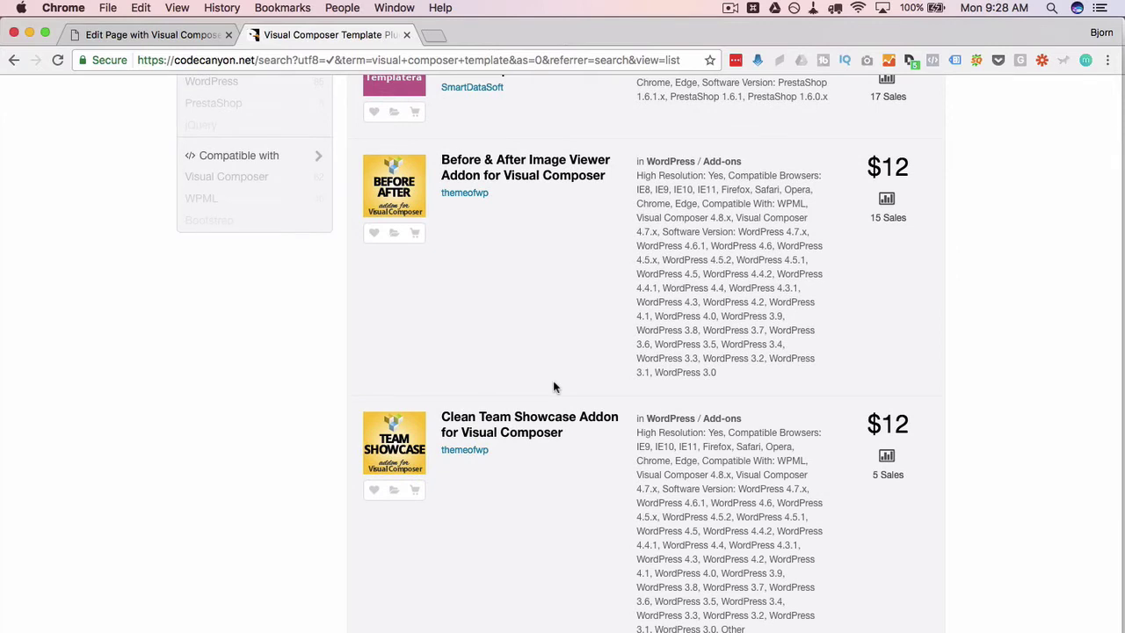
scroll(554, 387, up, 13)
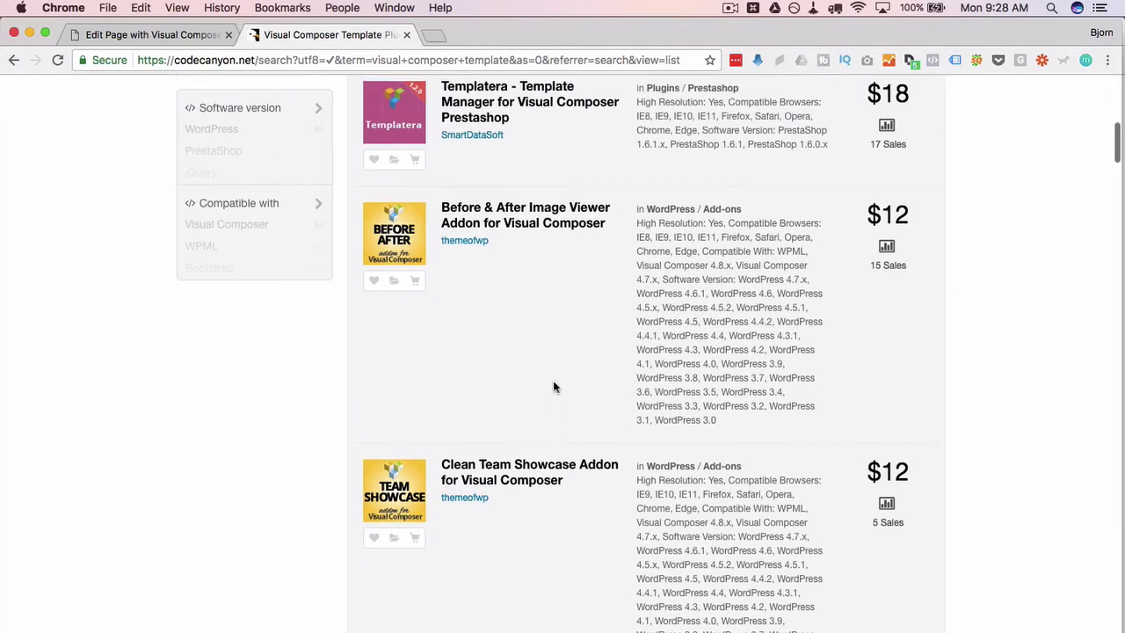
scroll(554, 387, up, 1)
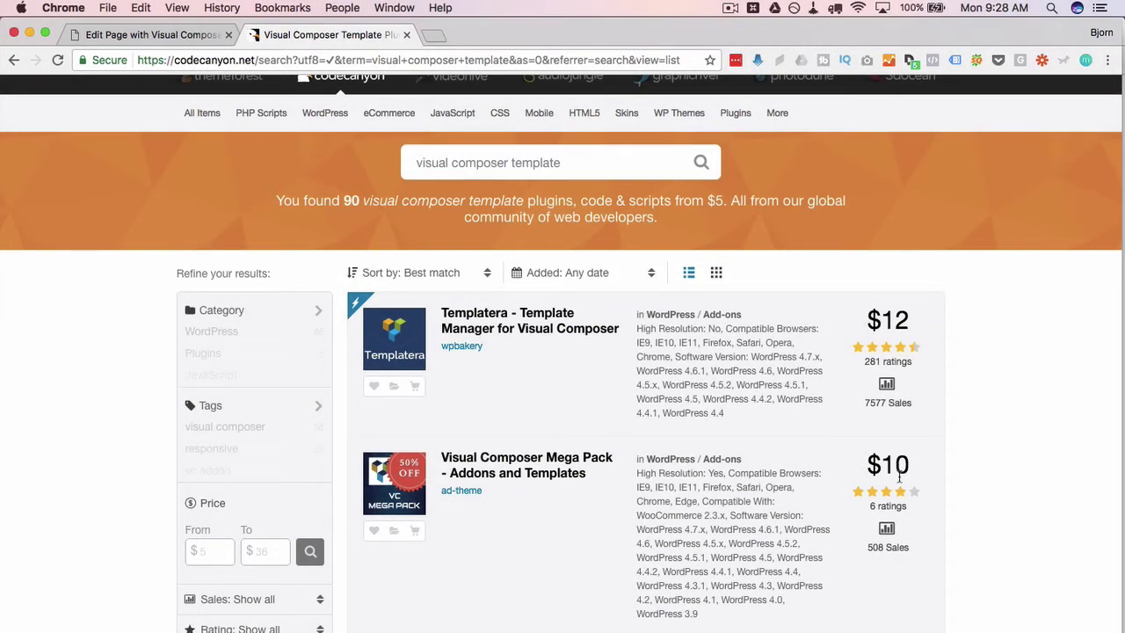
Return to the Visual Composer Tutorials Part 8 YouTube page and scroll to the CodeCanyon link in its description.
click(161, 37)
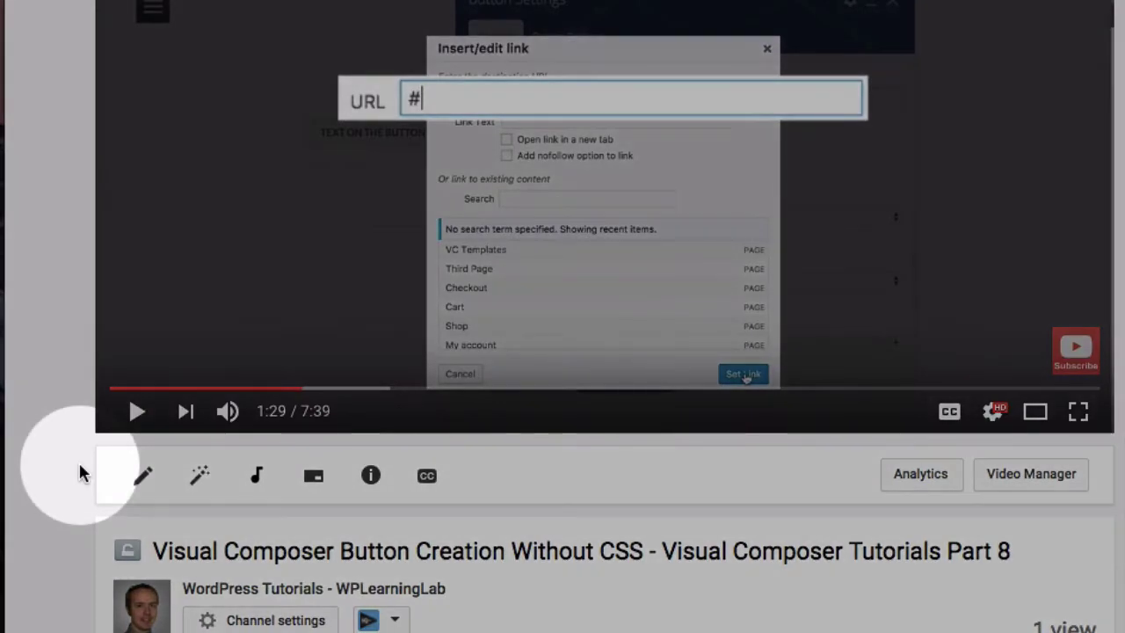
scroll(79, 470, down, 3)
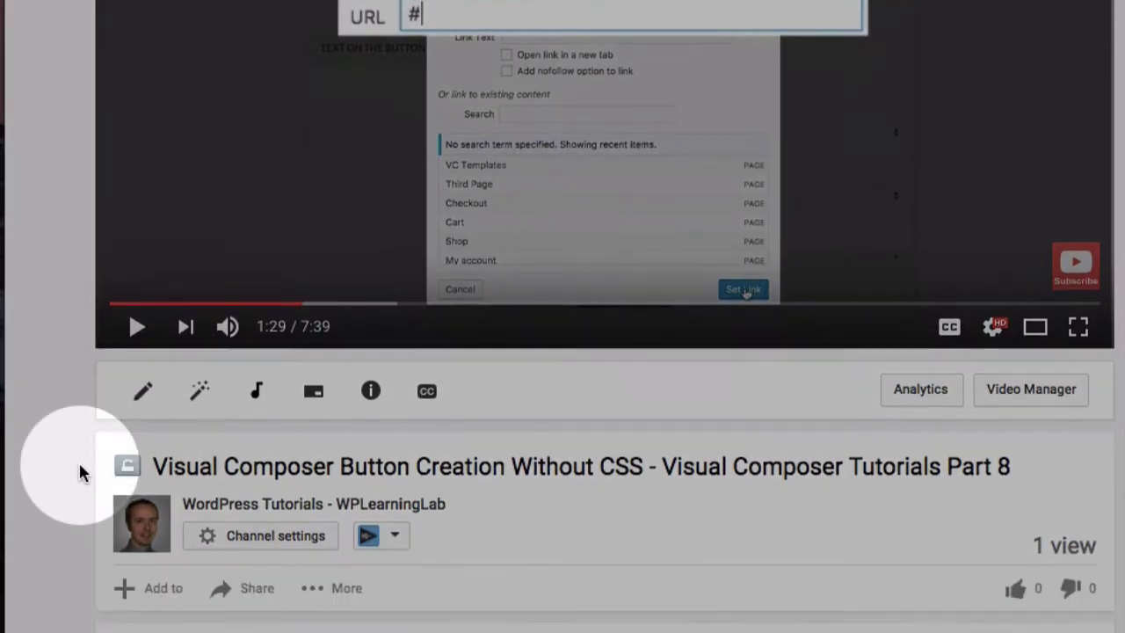
scroll(79, 472, down, 1)
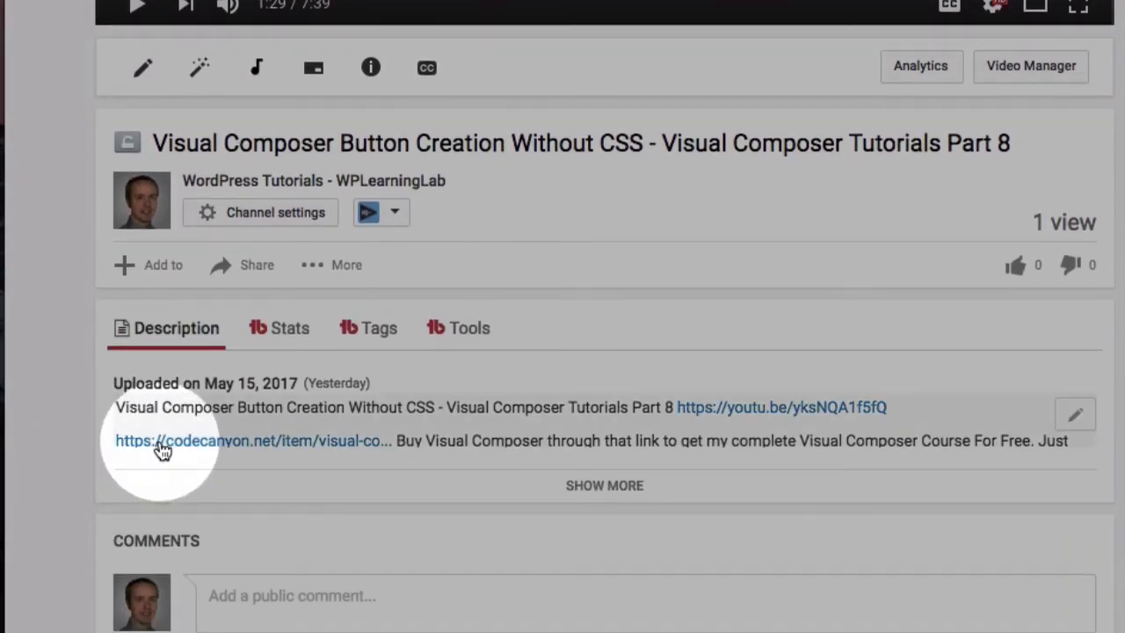
Open the Visual Composer: Page Builder for WordPress product page on CodeCanyon.
click(161, 447)
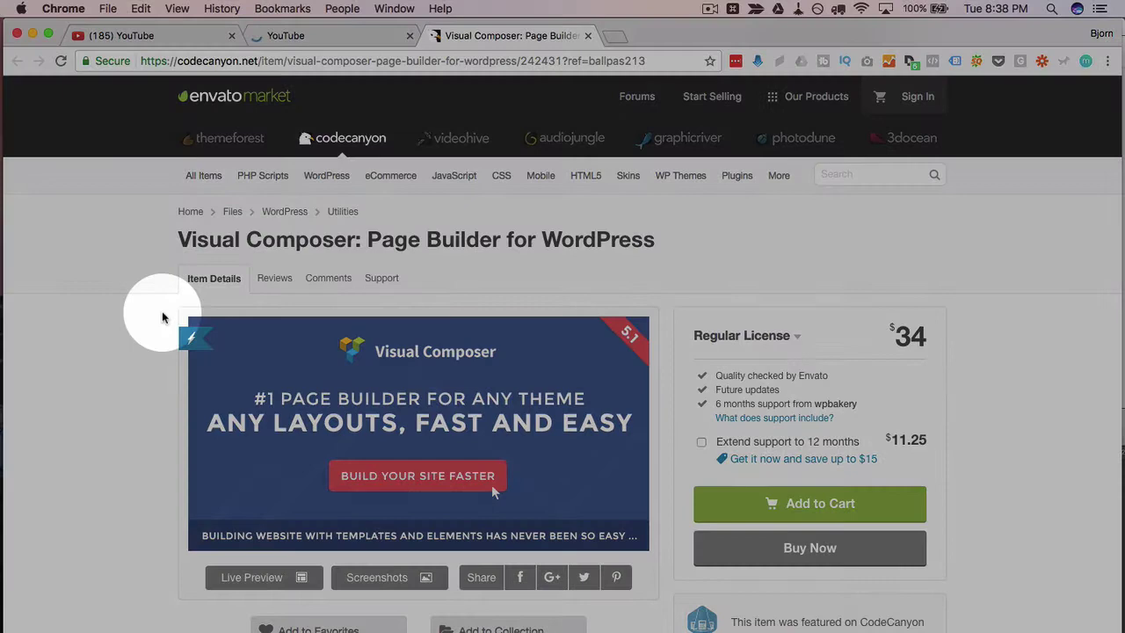
scroll(162, 317, down, 1)
scroll(163, 317, down, 1)
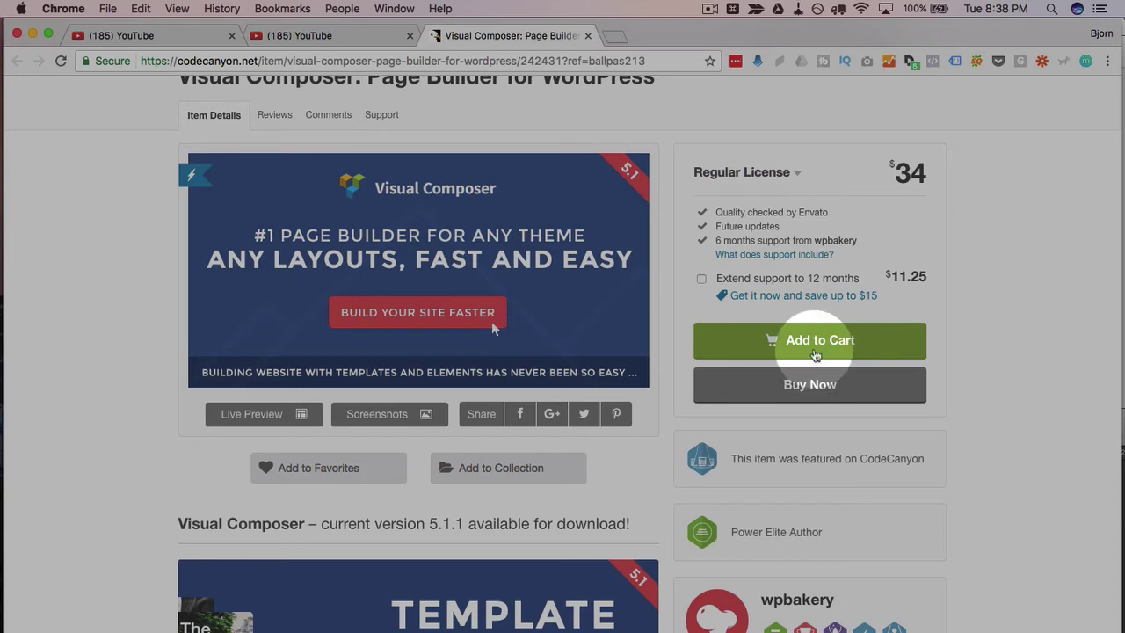
Add it to the cart with a Regular License and 6 months support, then go to checkout ($36.00 total).
click(816, 352)
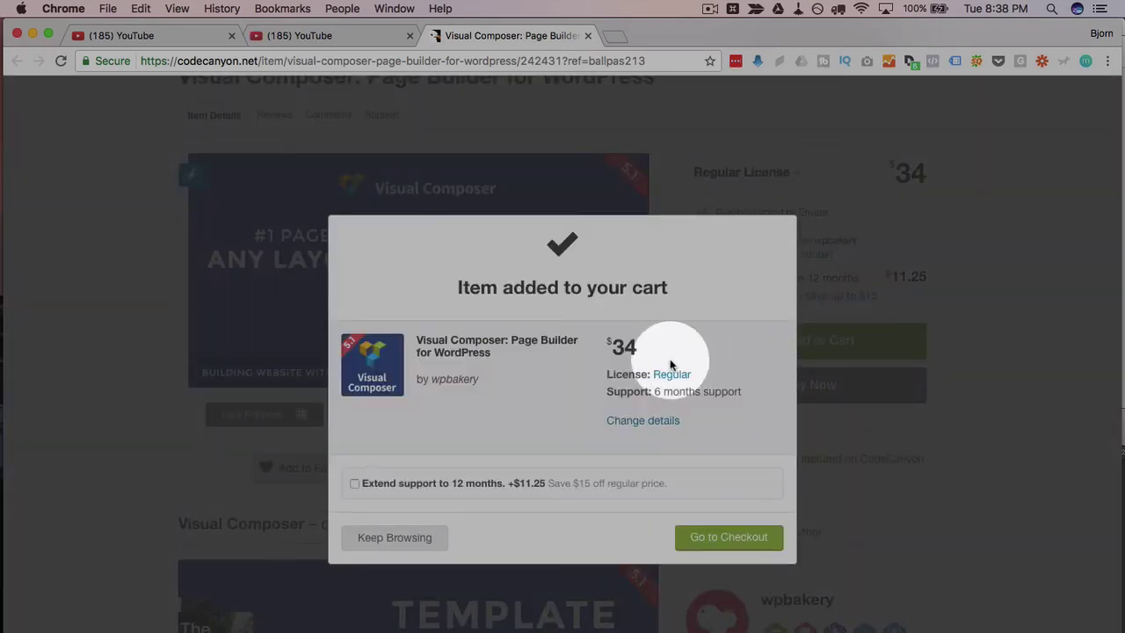
click(355, 485)
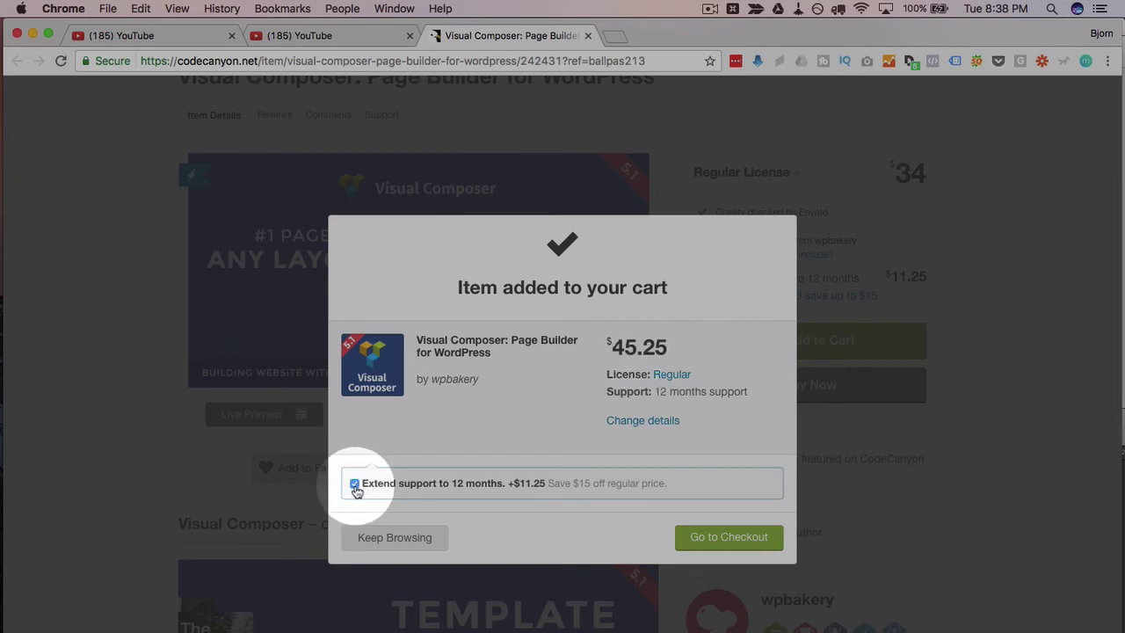
click(355, 485)
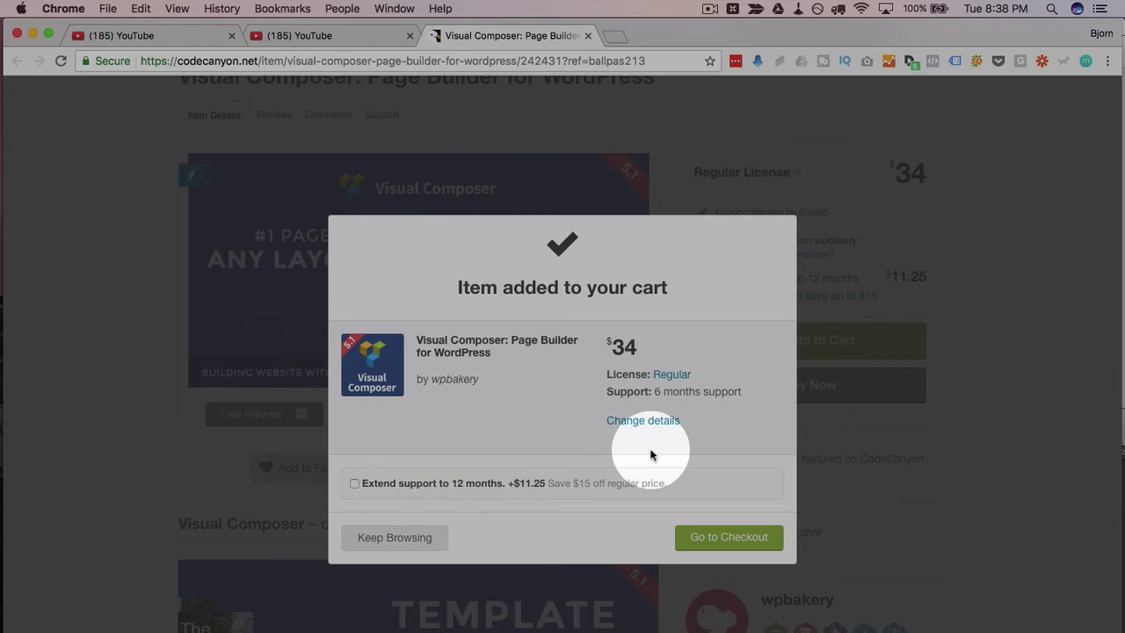
click(714, 540)
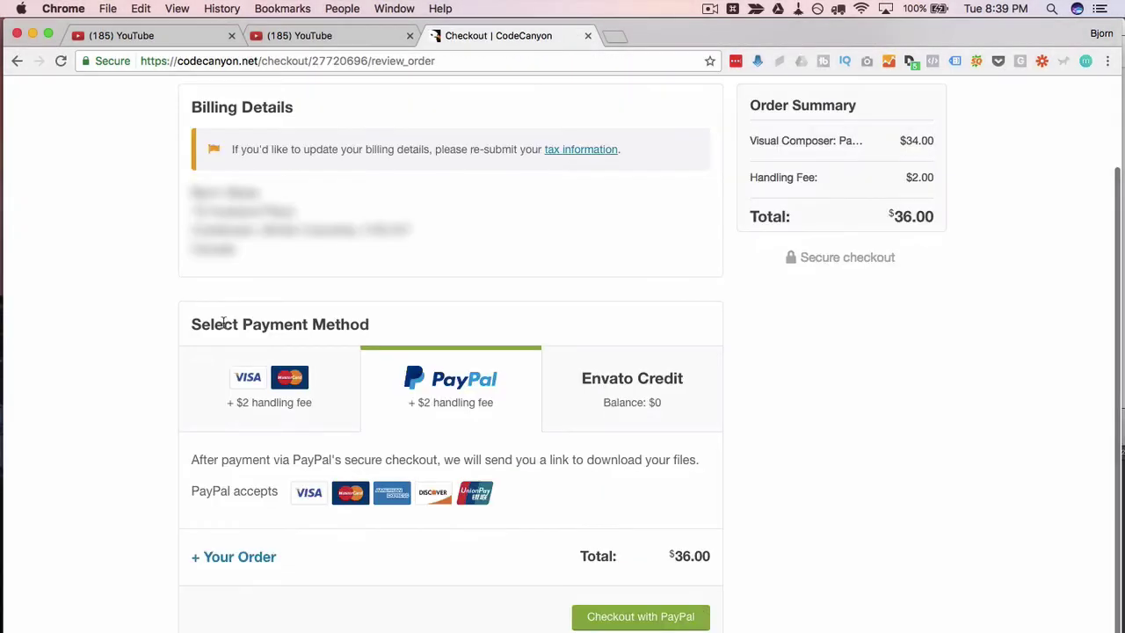
Pay the $36.00 CodeCanyon order via PayPal and enter the PayPal account password.
click(626, 619)
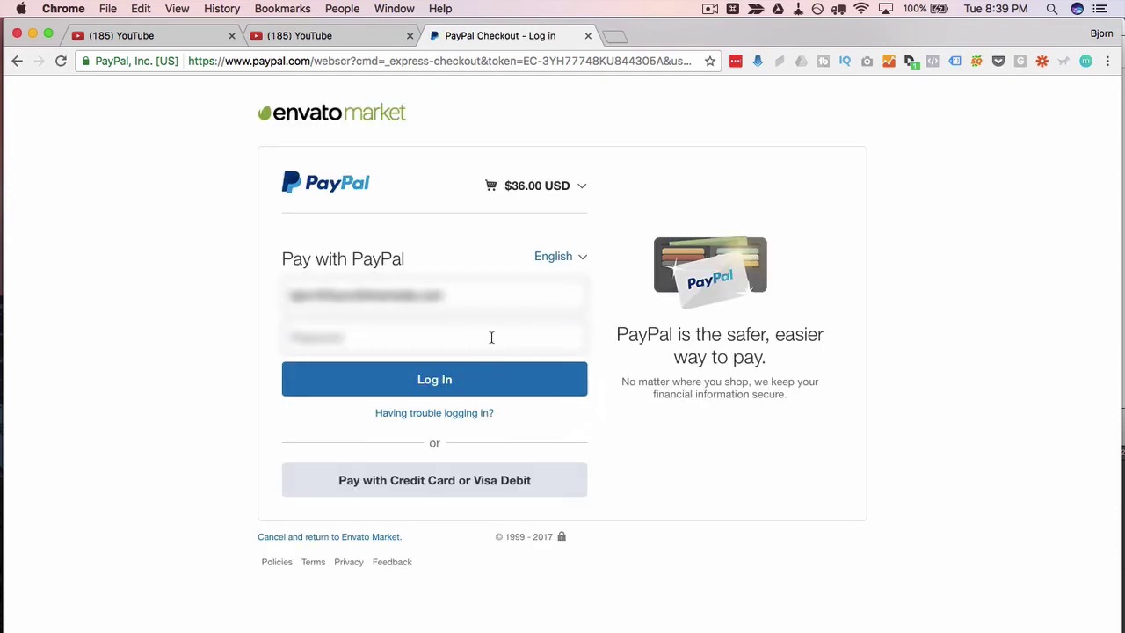
click(492, 337)
text(************)
Finish the PayPal login, then start forwarding the CodeCanyon Purchase Confirmation email.
click(474, 389)
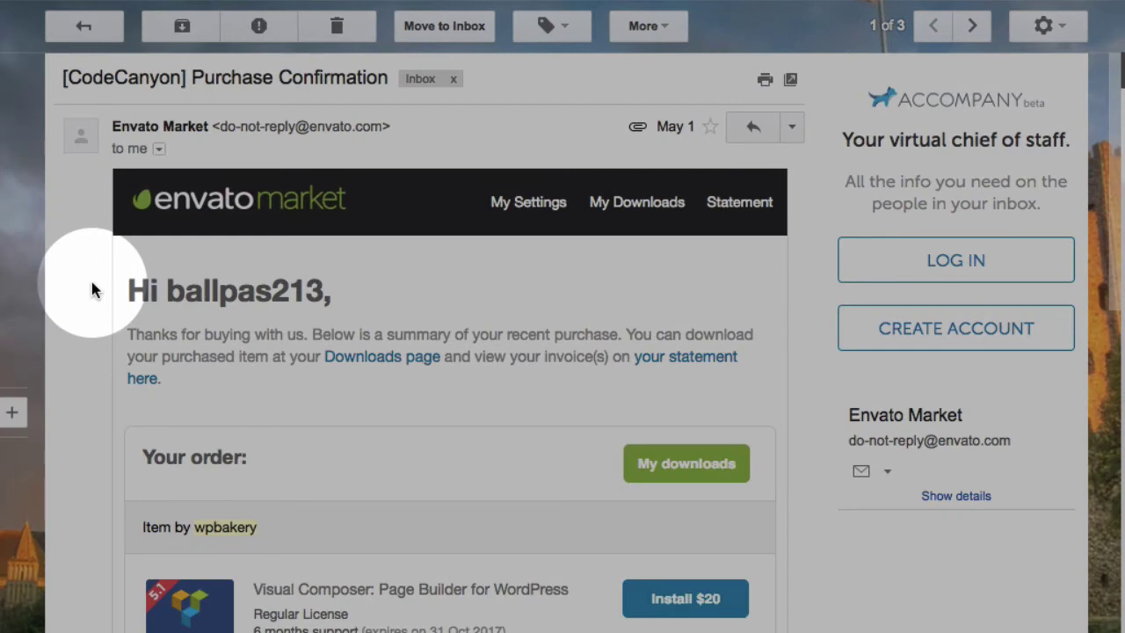
click(792, 127)
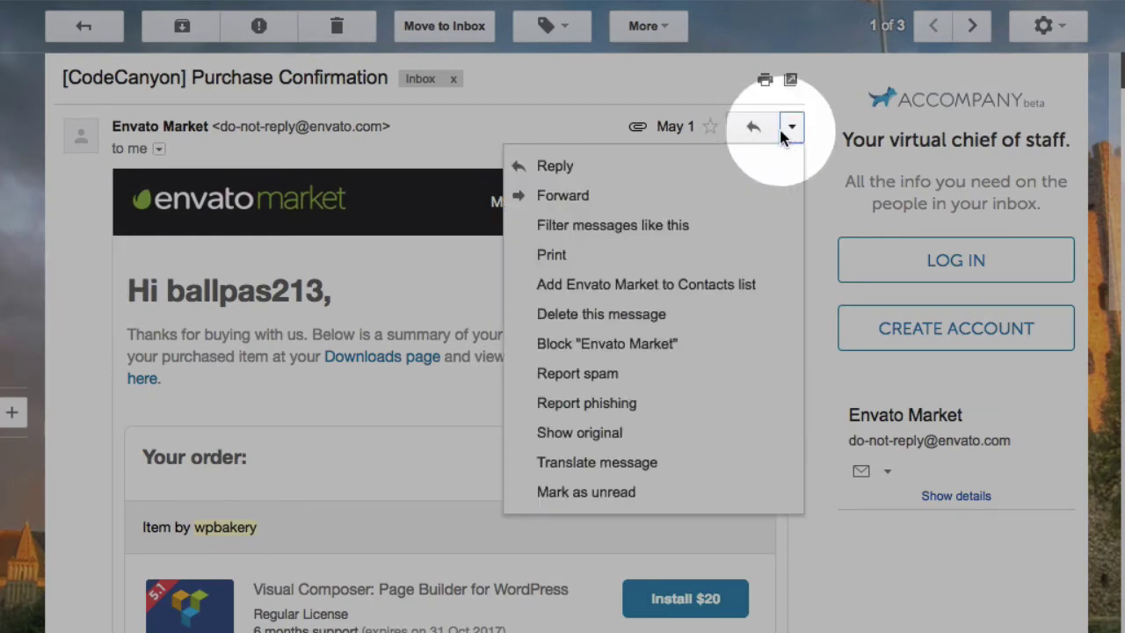
click(592, 202)
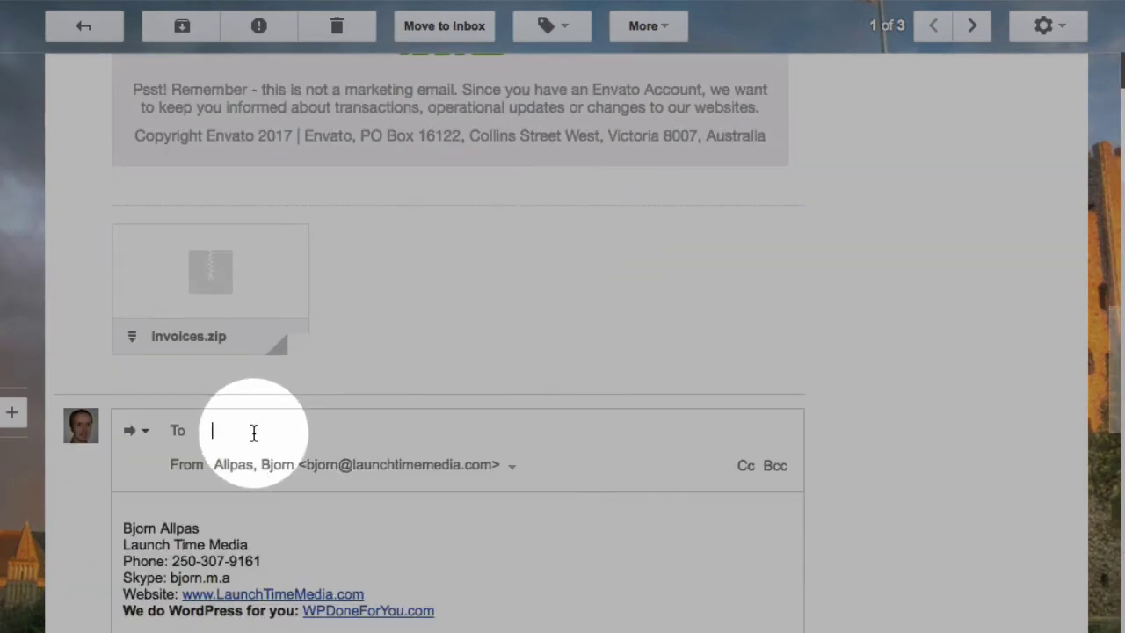
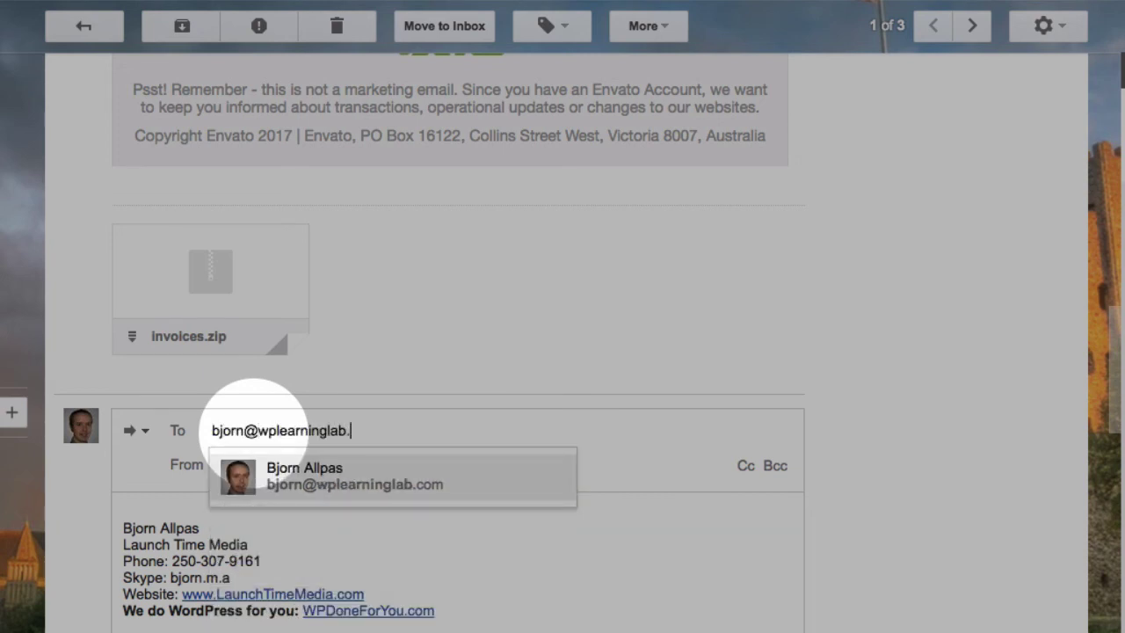
Address the forward to the user's other e-mail address from autocomplete and review the quoted order details.
click(290, 484)
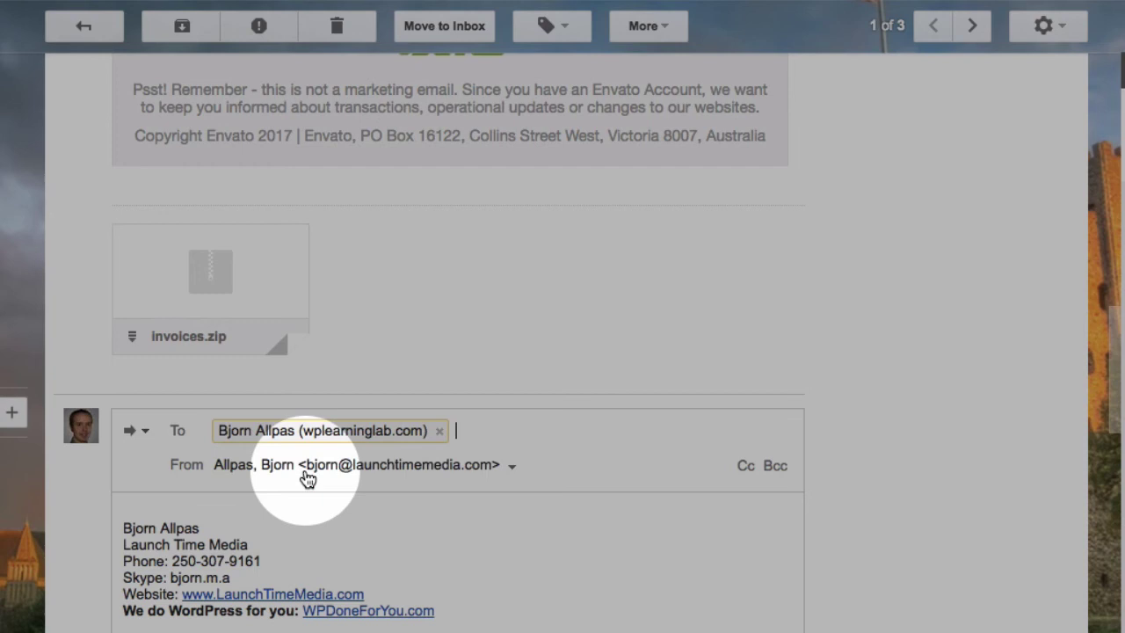
click(321, 516)
scroll(321, 516, down, 3)
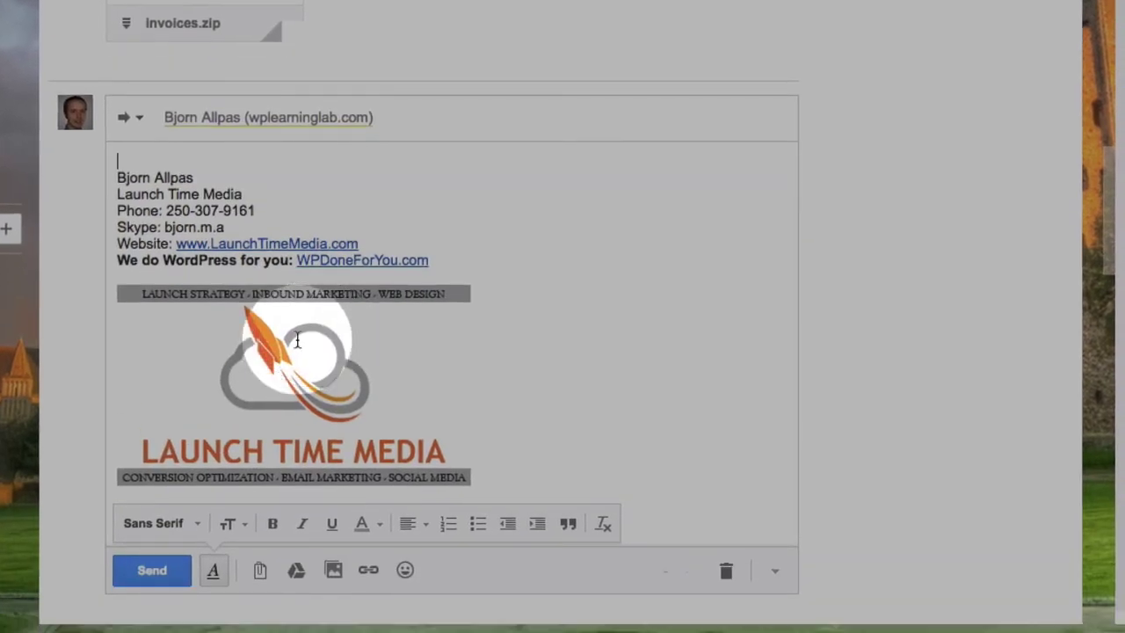
scroll(162, 352, down, 10)
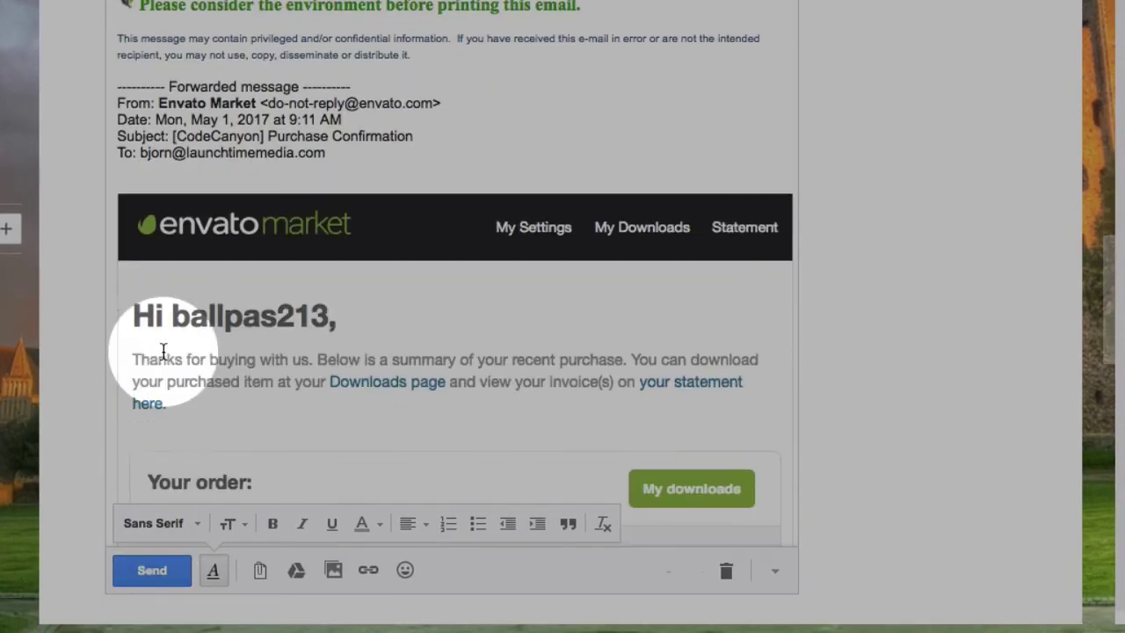
scroll(163, 351, down, 2)
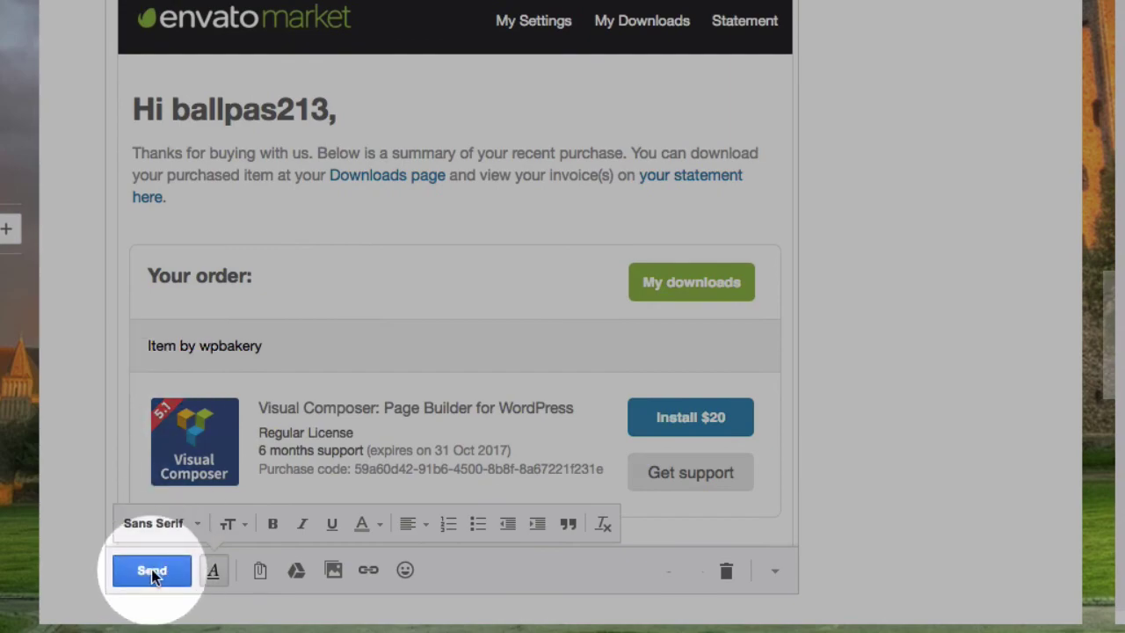